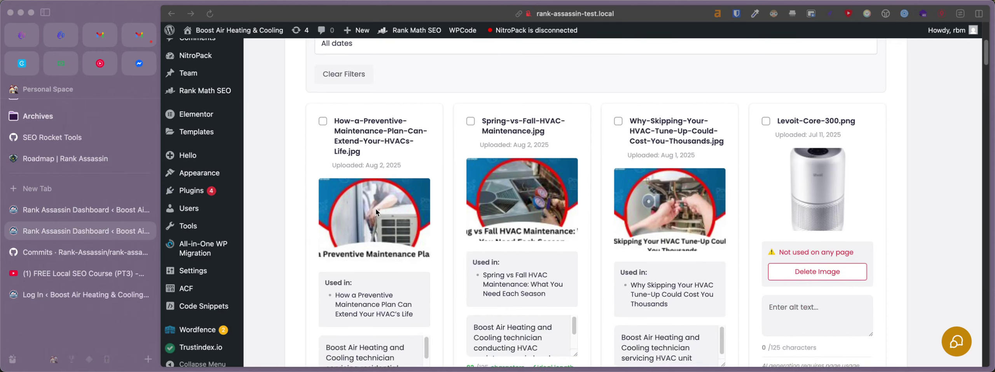
Filter the Alt Text Manager images by No Alt Text status and Single Page usage
{"action": "scroll", "coordinate": [418, 197], "scroll_direction": "down", "scroll_amount": 5}
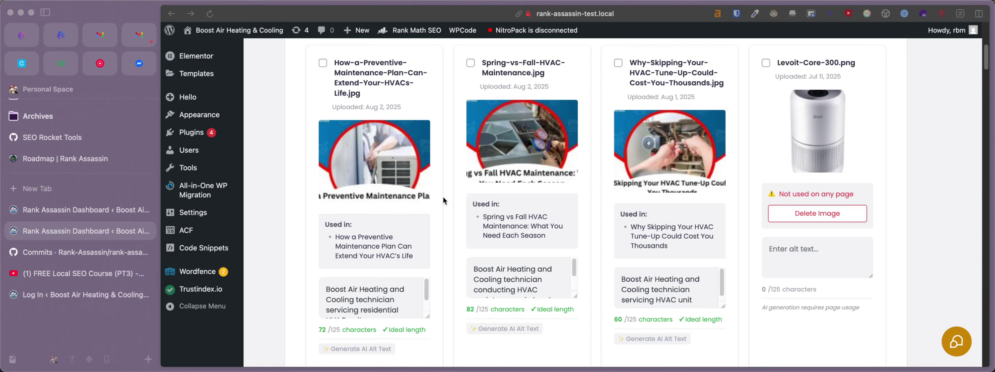
{"action": "scroll", "coordinate": [483, 170], "scroll_direction": "up", "scroll_amount": 5}
{"action": "scroll", "coordinate": [461, 161], "scroll_direction": "up", "scroll_amount": 2}
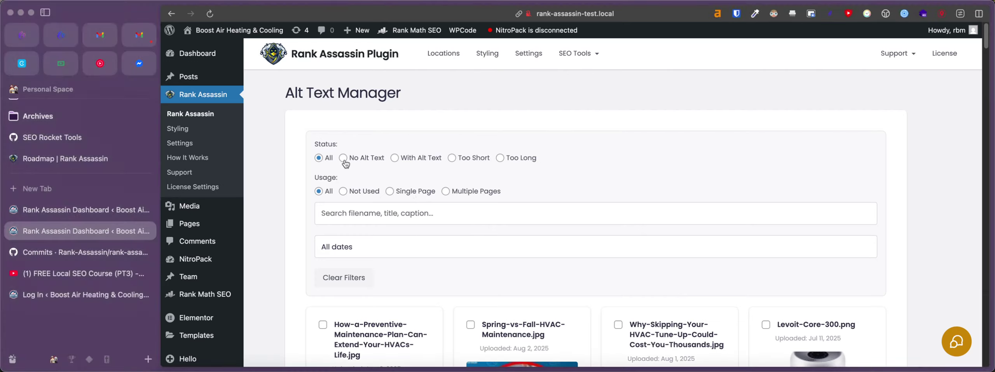
{"action": "left_click", "coordinate": [344, 158]}
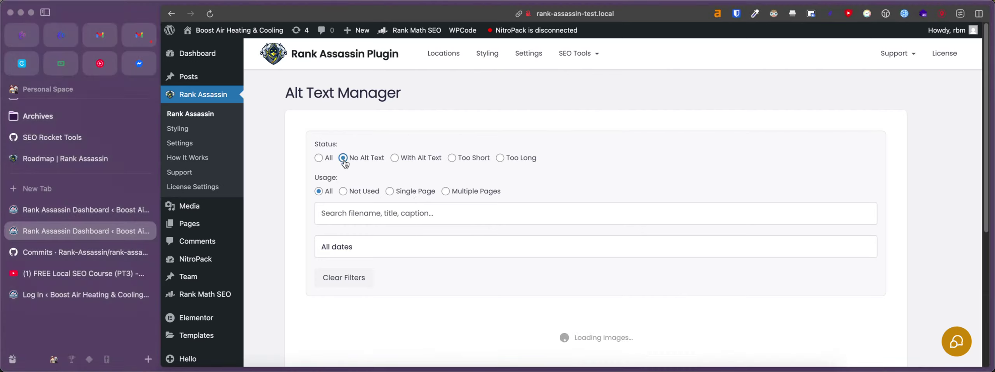
{"action": "left_click", "coordinate": [400, 193]}
Generate AI alt text for the Refrigerant.jpg image
{"action": "scroll", "coordinate": [462, 206], "scroll_direction": "down", "scroll_amount": 4}
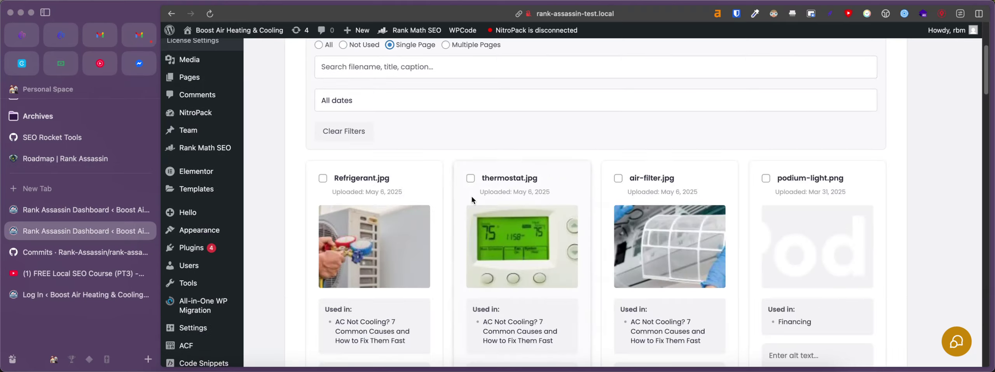
{"action": "scroll", "coordinate": [471, 199], "scroll_direction": "down", "scroll_amount": 3}
{"action": "scroll", "coordinate": [471, 201], "scroll_direction": "down", "scroll_amount": 2}
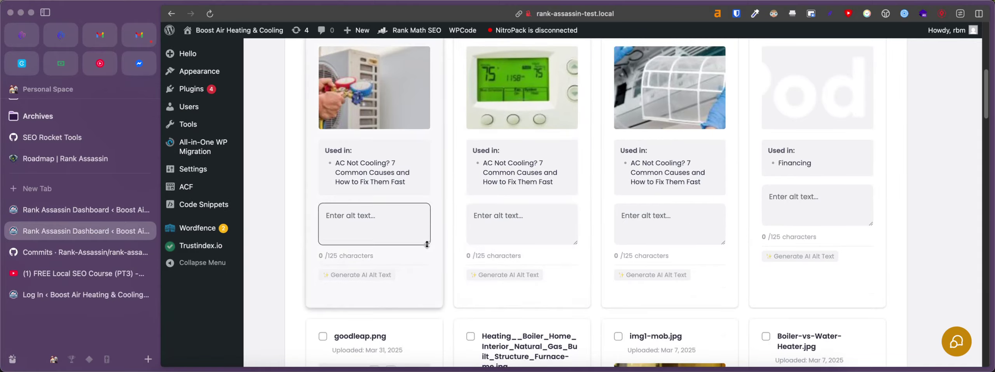
{"action": "left_click", "coordinate": [374, 228]}
{"action": "left_click", "coordinate": [354, 275]}
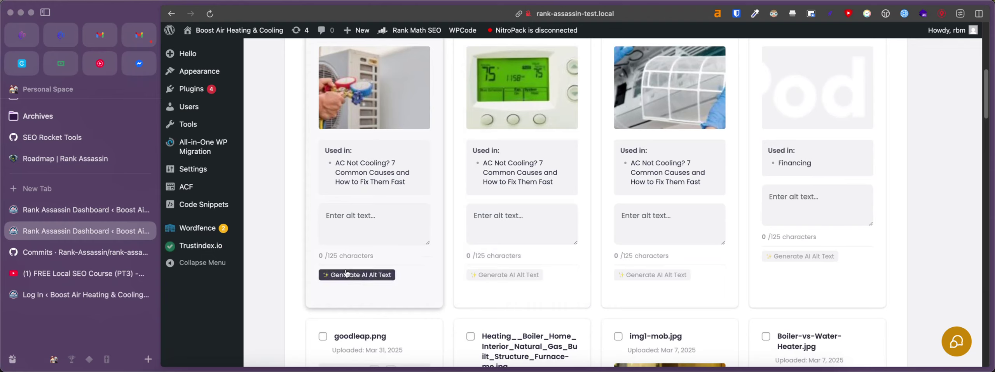
{"action": "left_click", "coordinate": [367, 276]}
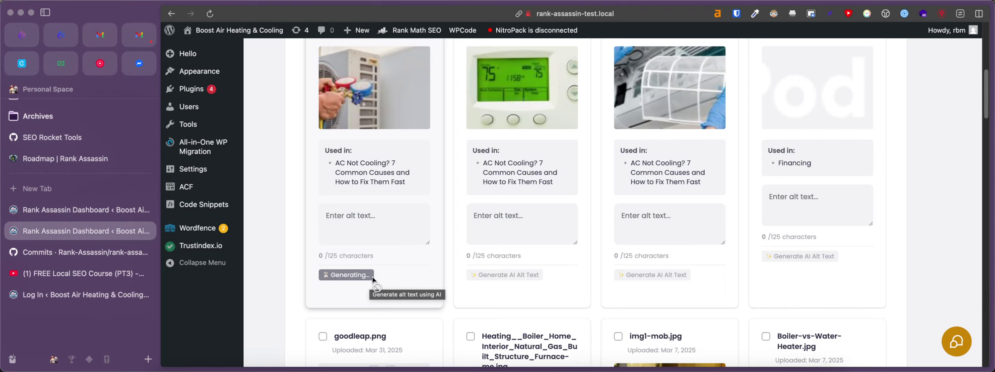
Read the full generated alt text for Refrigerant.jpg and compare it with the picture and the page using it
{"action": "scroll", "coordinate": [387, 282], "scroll_direction": "up", "scroll_amount": 1}
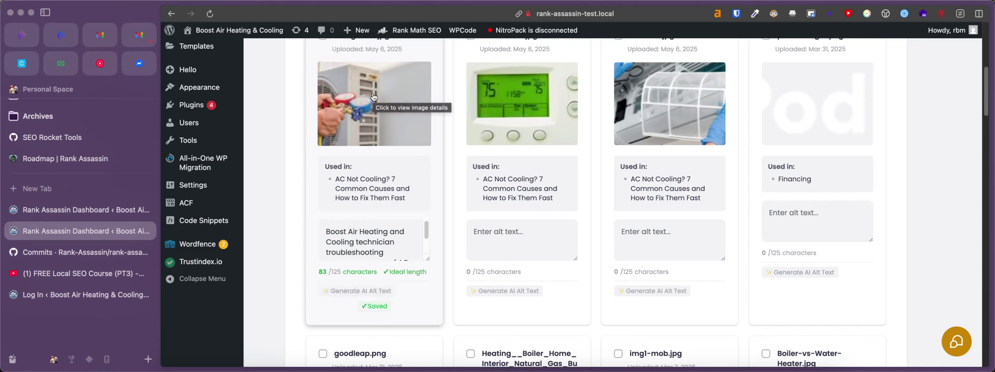
{"action": "left_click", "coordinate": [403, 247]}
{"action": "scroll", "coordinate": [402, 247], "scroll_direction": "down", "scroll_amount": 2}
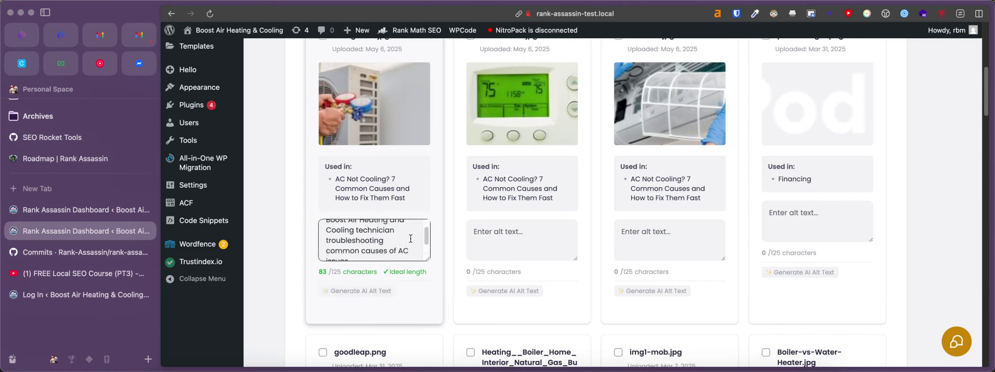
{"action": "scroll", "coordinate": [402, 247], "scroll_direction": "up", "scroll_amount": 3}
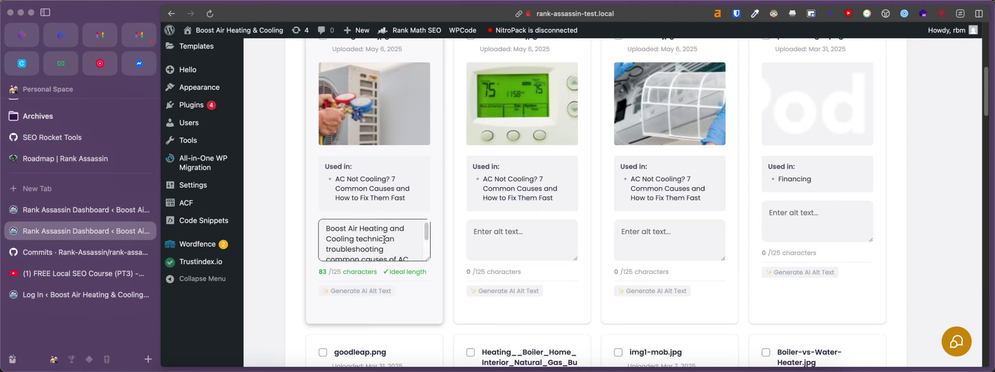
{"action": "scroll", "coordinate": [379, 235], "scroll_direction": "up", "scroll_amount": 1}
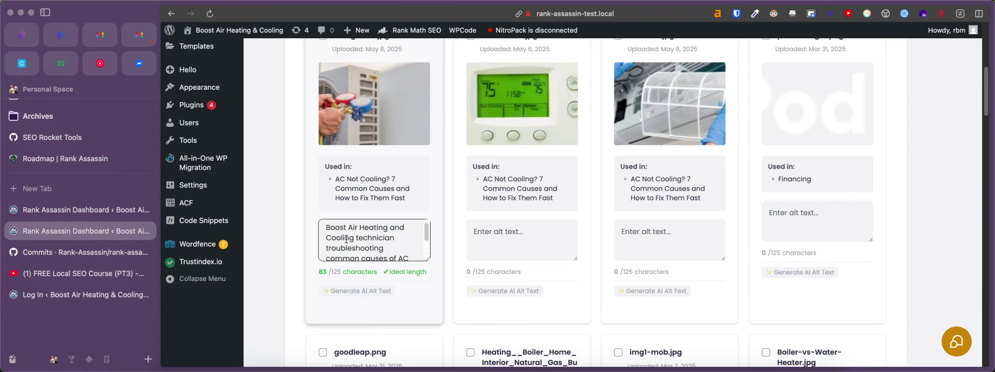
{"action": "scroll", "coordinate": [374, 242], "scroll_direction": "down", "scroll_amount": 2}
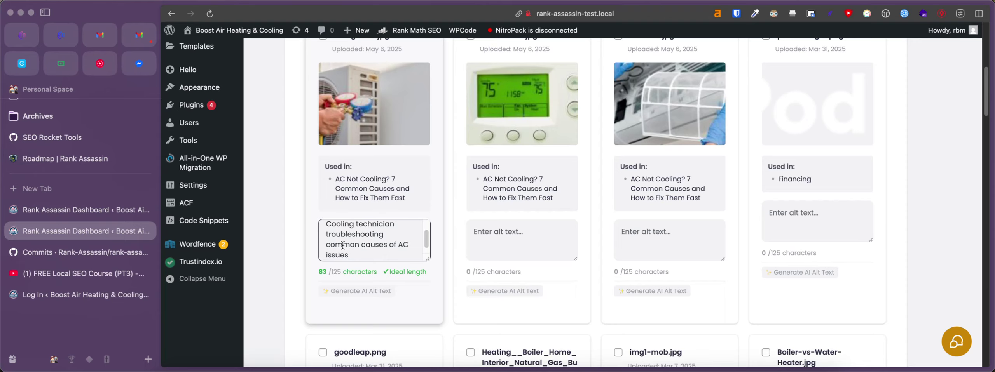
{"action": "scroll", "coordinate": [392, 210], "scroll_direction": "up", "scroll_amount": 2}
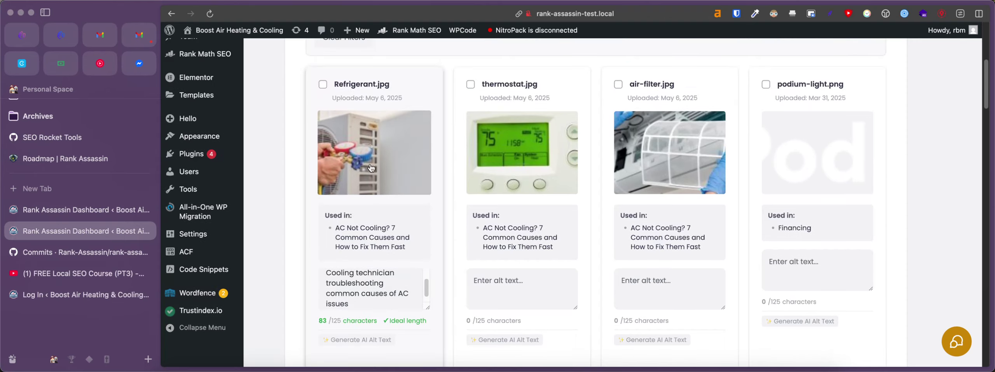
{"action": "left_click", "coordinate": [381, 286]}
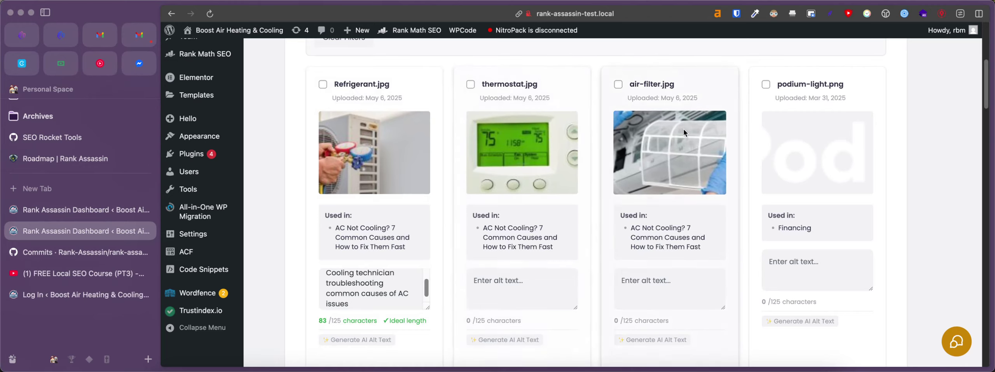
Look through the filtered images for those that still have empty alt text
{"action": "scroll", "coordinate": [621, 186], "scroll_direction": "down", "scroll_amount": 5}
{"action": "scroll", "coordinate": [583, 171], "scroll_direction": "up", "scroll_amount": 4}
{"action": "scroll", "coordinate": [412, 155], "scroll_direction": "up", "scroll_amount": 4}
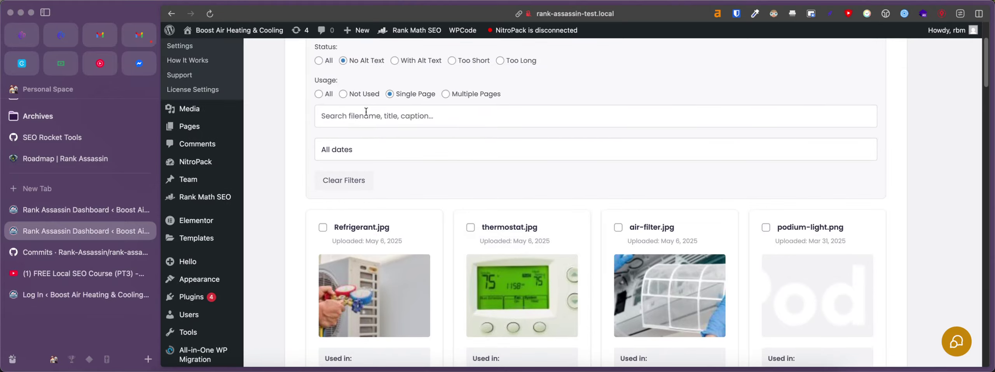
{"action": "scroll", "coordinate": [578, 220], "scroll_direction": "down", "scroll_amount": 10}
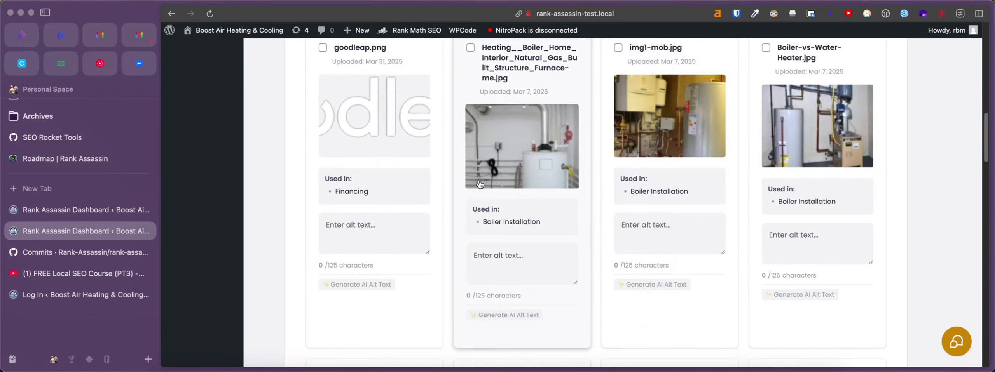
{"action": "scroll", "coordinate": [486, 210], "scroll_direction": "up", "scroll_amount": 5}
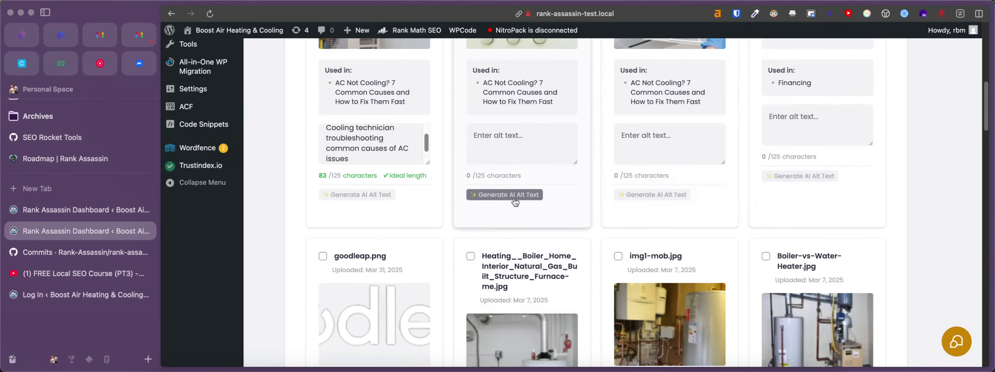
{"action": "scroll", "coordinate": [539, 217], "scroll_direction": "up", "scroll_amount": 5}
{"action": "scroll", "coordinate": [458, 167], "scroll_direction": "up", "scroll_amount": 4}
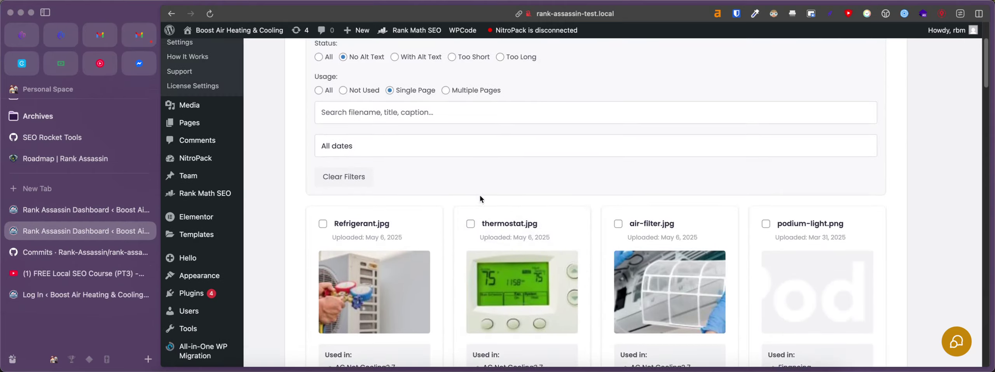
{"action": "scroll", "coordinate": [456, 260], "scroll_direction": "down", "scroll_amount": 1}
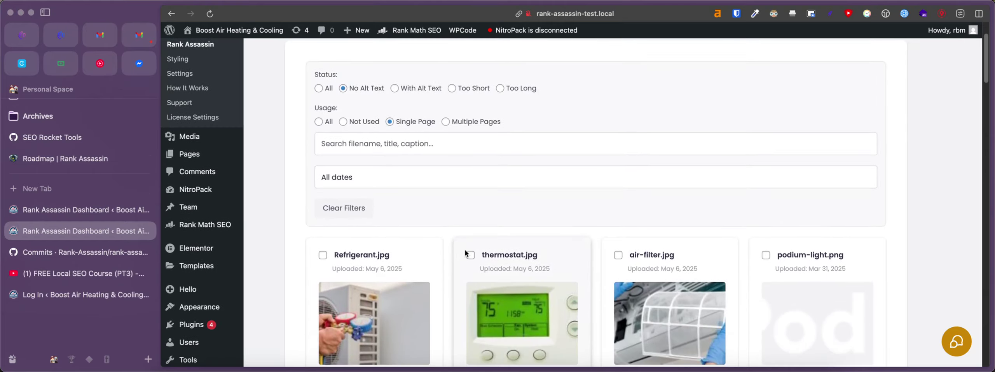
Select thermostat.jpg and extend the selection to all the filtered images
{"action": "left_click", "coordinate": [470, 255]}
{"action": "scroll", "coordinate": [471, 255], "scroll_direction": "down", "scroll_amount": 2}
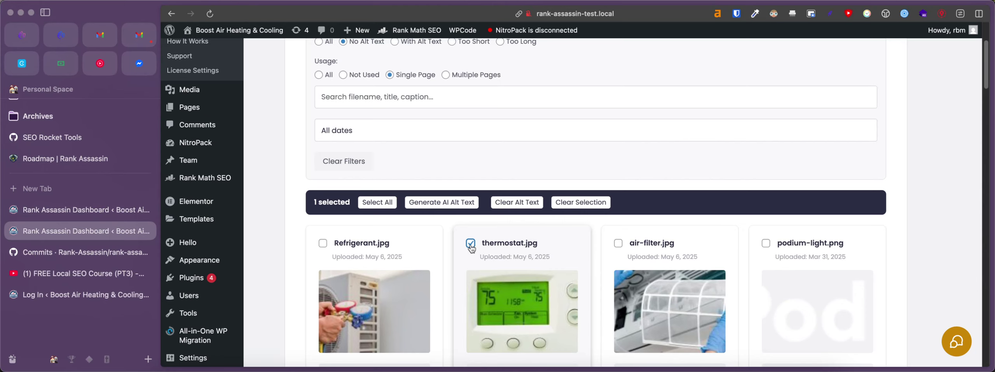
{"action": "scroll", "coordinate": [474, 247], "scroll_direction": "down", "scroll_amount": 3}
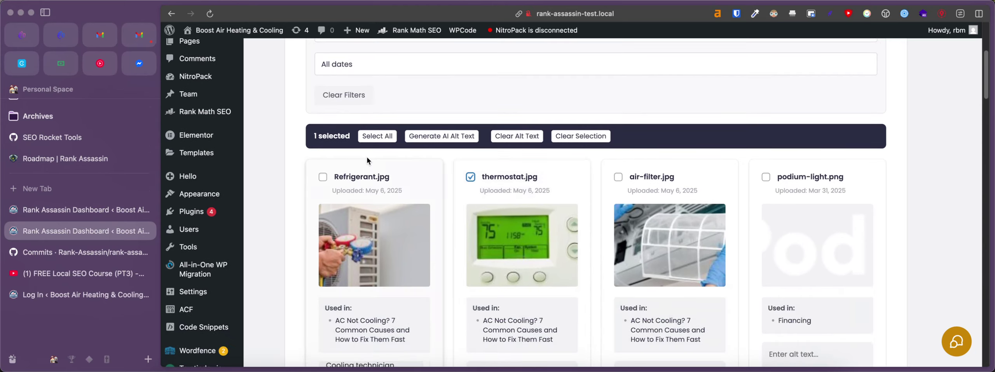
{"action": "left_click", "coordinate": [379, 137]}
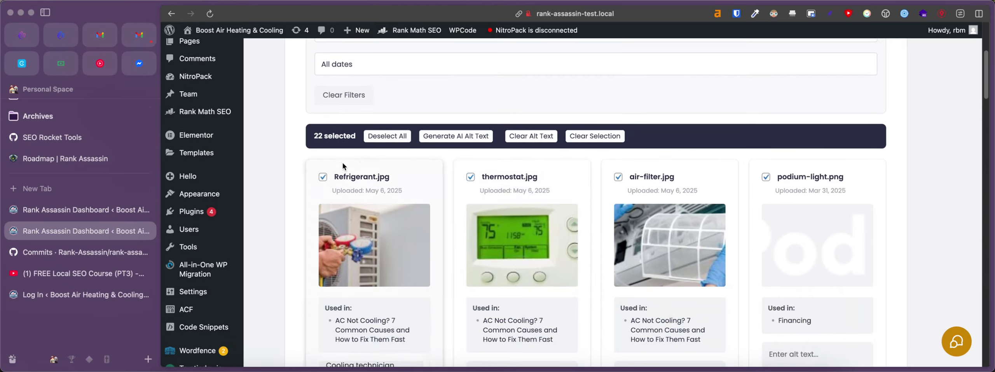
Check the selected images and bulk-generate AI alt text for all of them
{"action": "scroll", "coordinate": [430, 194], "scroll_direction": "down", "scroll_amount": 15}
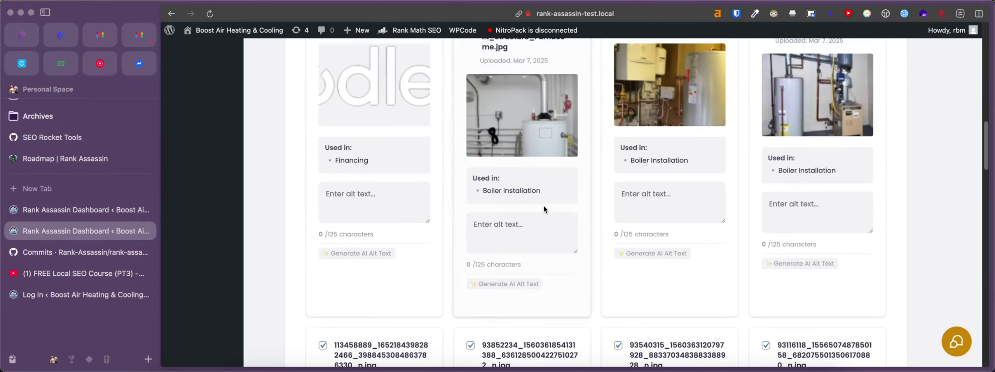
{"action": "scroll", "coordinate": [423, 198], "scroll_direction": "down", "scroll_amount": 7}
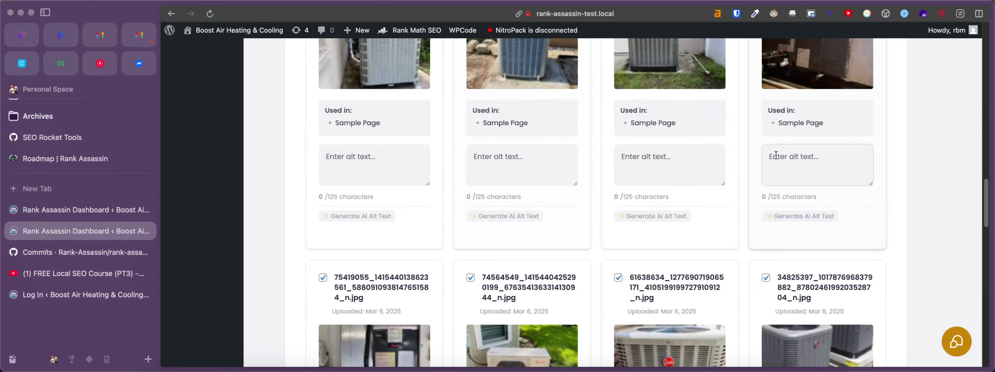
{"action": "scroll", "coordinate": [526, 216], "scroll_direction": "down", "scroll_amount": 4}
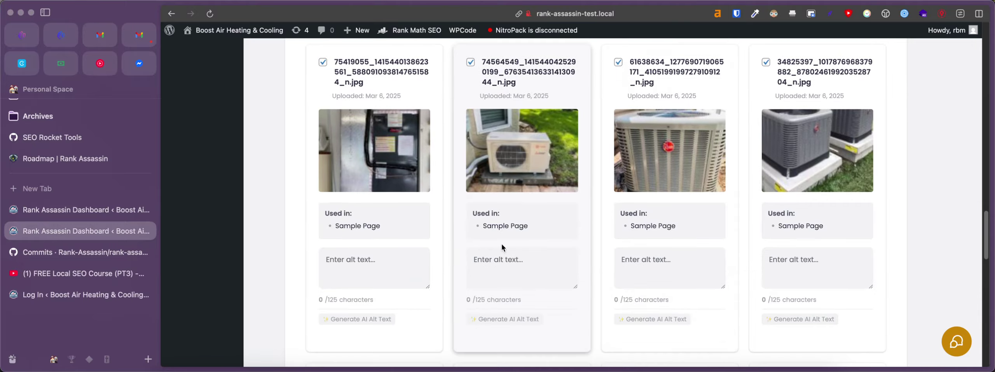
{"action": "scroll", "coordinate": [656, 268], "scroll_direction": "up", "scroll_amount": 5}
{"action": "scroll", "coordinate": [658, 269], "scroll_direction": "up", "scroll_amount": 20}
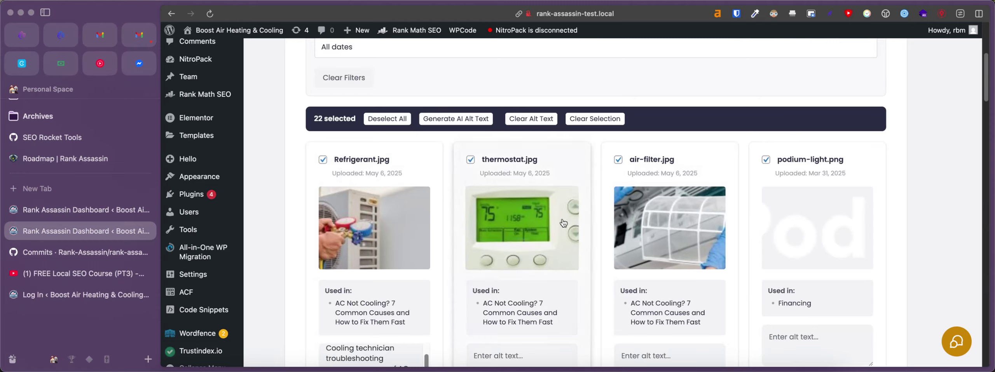
{"action": "left_click", "coordinate": [468, 119]}
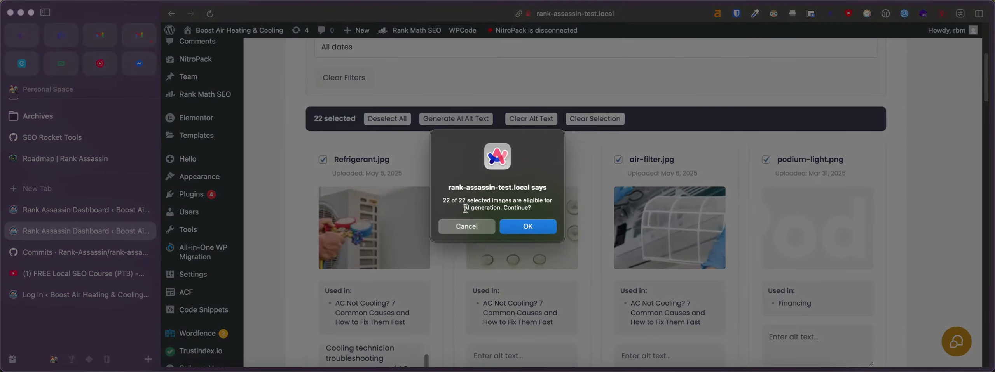
{"action": "left_click", "coordinate": [523, 226]}
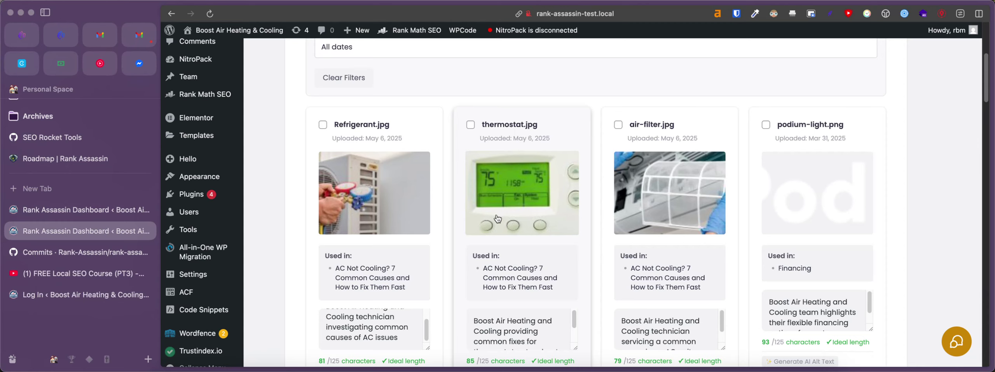
Review the generated alt texts across the image list, enlarging the text boxes of air-filter.jpg and the close-up Rheem unit to read them fully
{"action": "scroll", "coordinate": [588, 236], "scroll_direction": "down", "scroll_amount": 5}
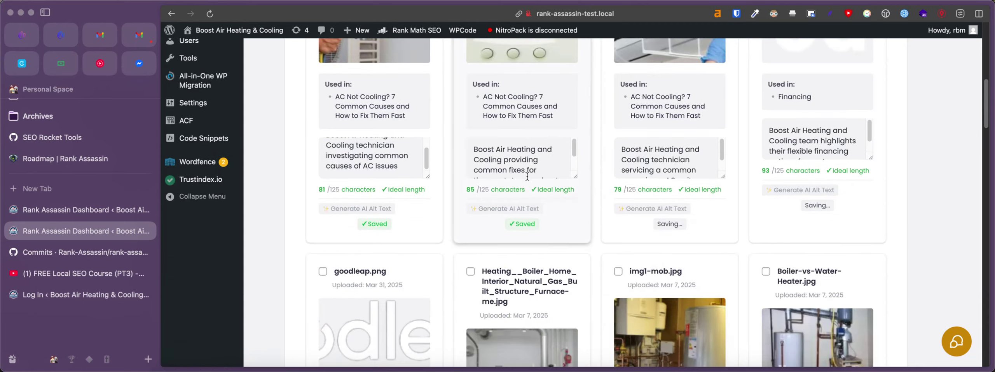
{"action": "left_click_drag", "start_coordinate": [722, 177], "coordinate": [732, 216]}
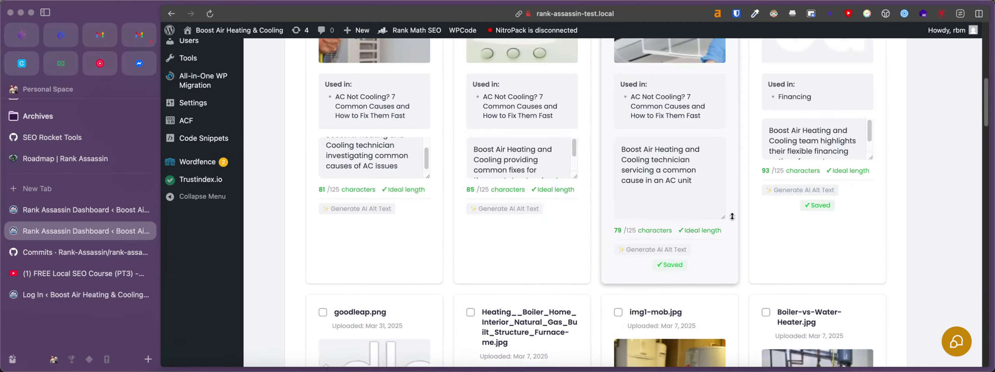
{"action": "scroll", "coordinate": [713, 186], "scroll_direction": "down", "scroll_amount": 8}
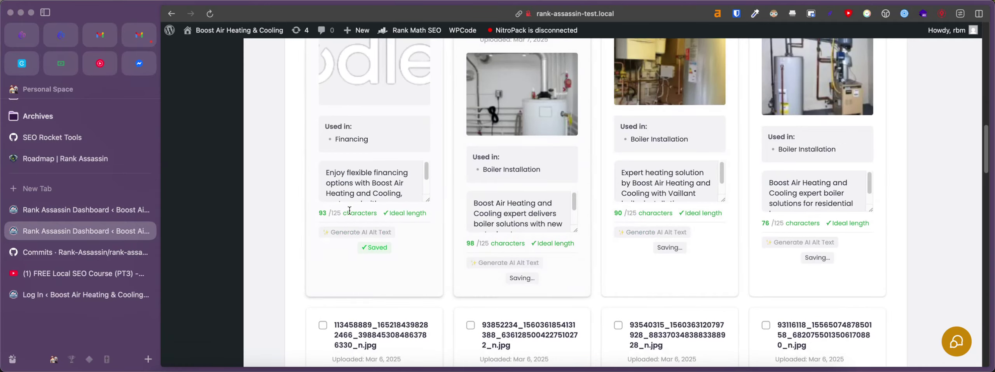
{"action": "scroll", "coordinate": [627, 255], "scroll_direction": "down", "scroll_amount": 10}
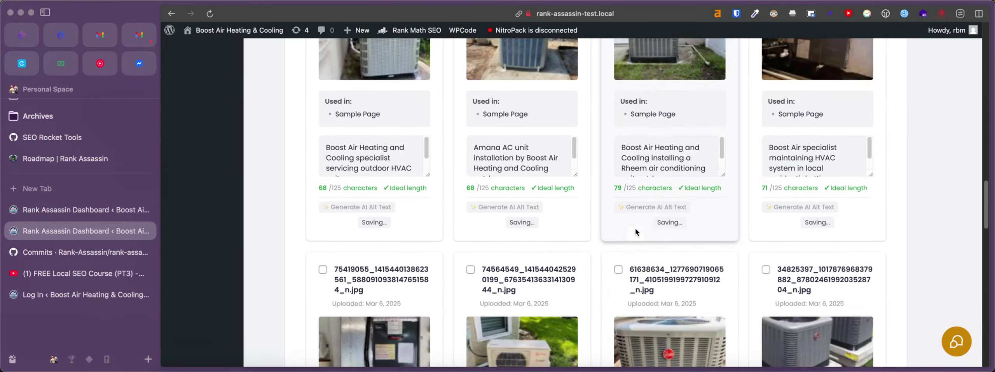
{"action": "scroll", "coordinate": [636, 232], "scroll_direction": "down", "scroll_amount": 7}
{"action": "left_click_drag", "start_coordinate": [723, 225], "coordinate": [722, 255]}
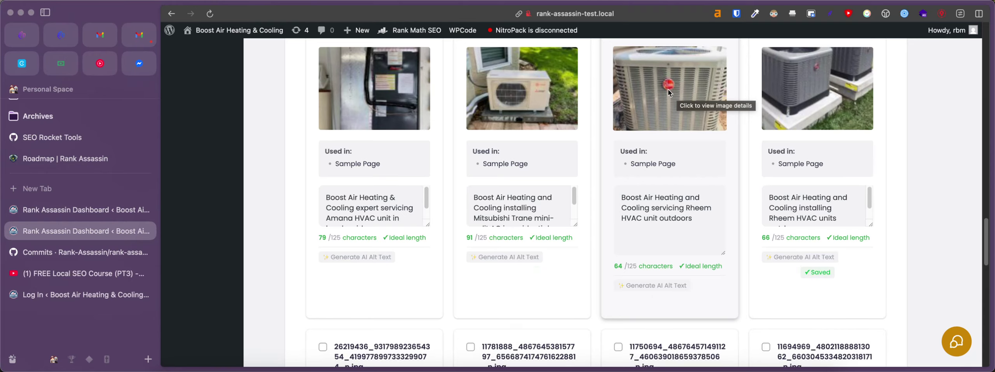
{"action": "scroll", "coordinate": [669, 136], "scroll_direction": "down", "scroll_amount": 6}
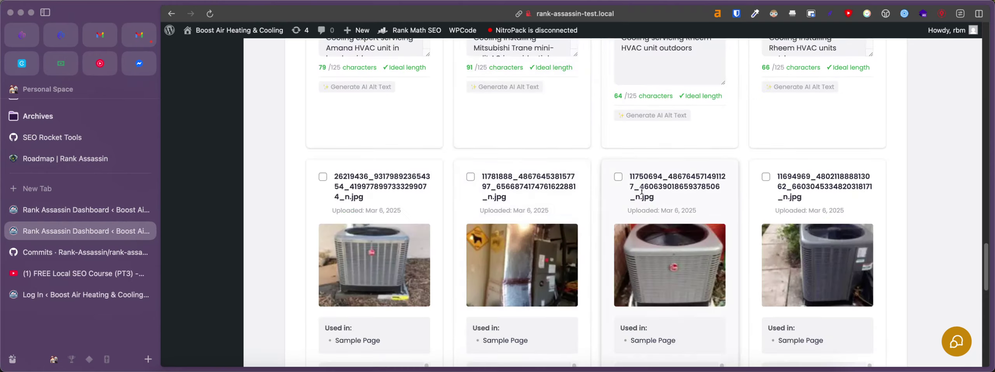
{"action": "scroll", "coordinate": [667, 201], "scroll_direction": "up", "scroll_amount": 4}
{"action": "scroll", "coordinate": [667, 201], "scroll_direction": "up", "scroll_amount": 10}
{"action": "left_click", "coordinate": [676, 205]}
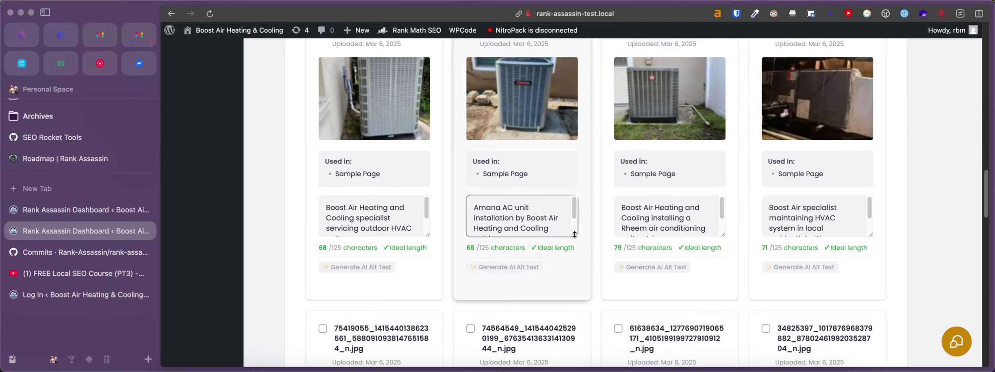
Enlarge the Amana AC unit image's alt text box and review the generated alt texts across the list
{"action": "left_click_drag", "start_coordinate": [574, 234], "coordinate": [573, 260]}
{"action": "scroll", "coordinate": [645, 241], "scroll_direction": "down", "scroll_amount": 10}
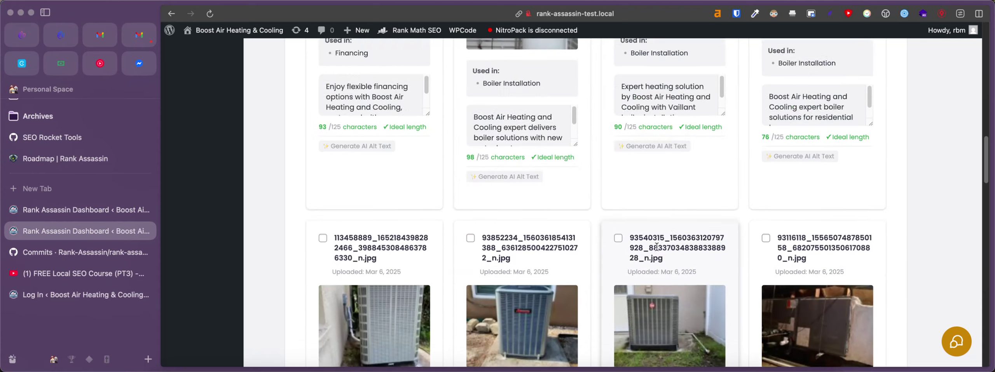
{"action": "scroll", "coordinate": [661, 249], "scroll_direction": "up", "scroll_amount": 10}
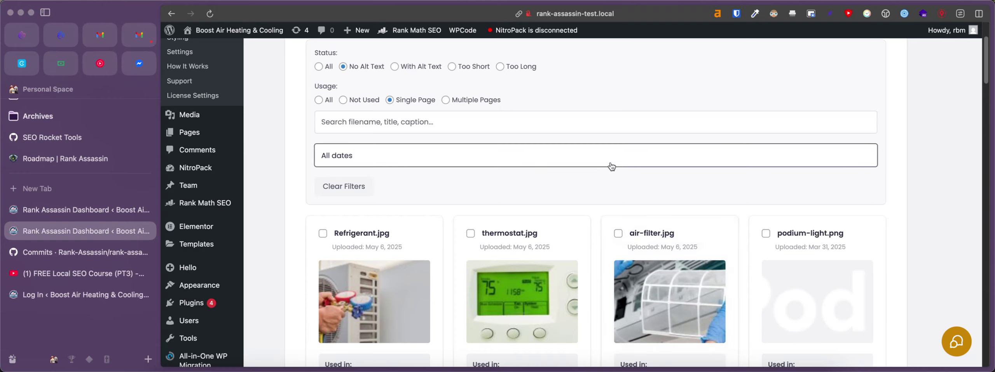
{"action": "scroll", "coordinate": [635, 121], "scroll_direction": "down", "scroll_amount": 7}
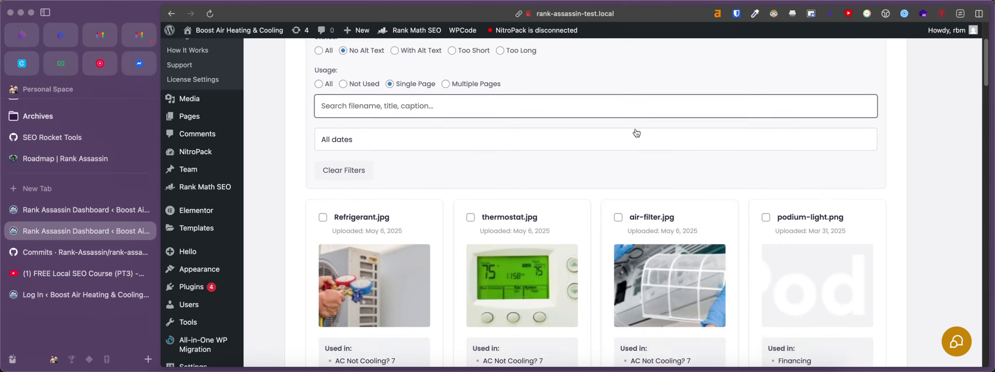
{"action": "scroll", "coordinate": [537, 173], "scroll_direction": "up", "scroll_amount": 3}
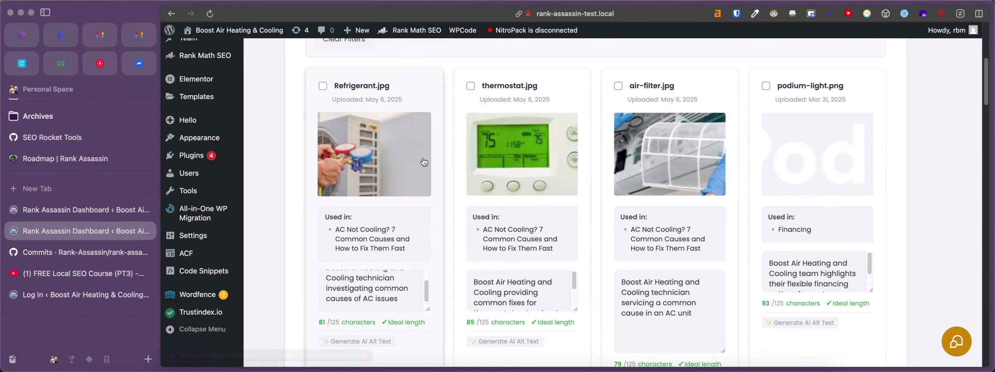
Open the image details of Refrigerant.jpg, check its alt text in the attachment details and close the dialog
{"action": "left_click", "coordinate": [380, 163]}
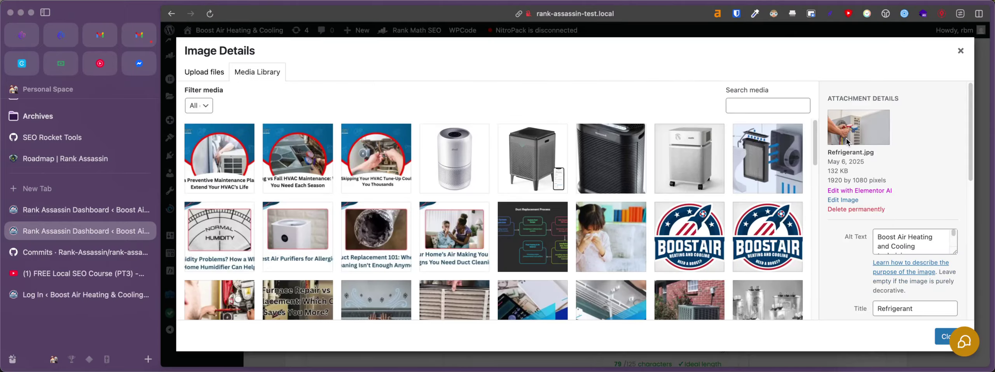
{"action": "scroll", "coordinate": [909, 241], "scroll_direction": "down", "scroll_amount": 2}
{"action": "scroll", "coordinate": [890, 239], "scroll_direction": "up", "scroll_amount": 2}
{"action": "left_click", "coordinate": [960, 51]}
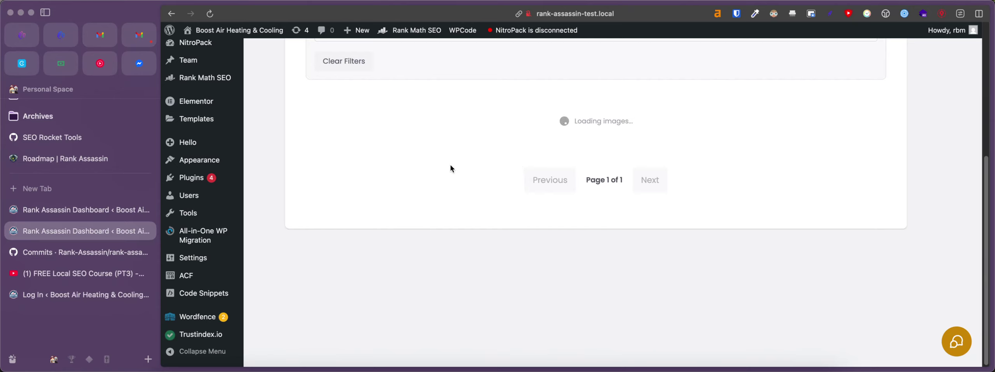
Switch the status filter to With Alt Text and look over the images used on a single page
{"action": "scroll", "coordinate": [462, 167], "scroll_direction": "up", "scroll_amount": 2}
{"action": "scroll", "coordinate": [434, 152], "scroll_direction": "up", "scroll_amount": 4}
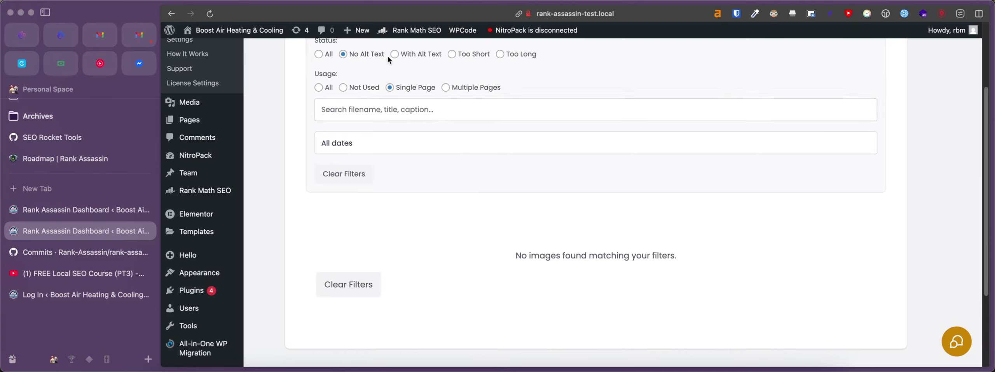
{"action": "left_click", "coordinate": [399, 58]}
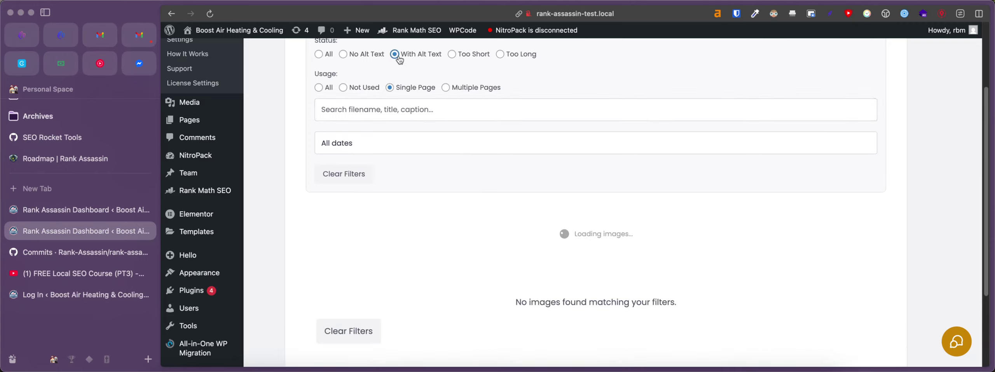
{"action": "scroll", "coordinate": [676, 210], "scroll_direction": "down", "scroll_amount": 5}
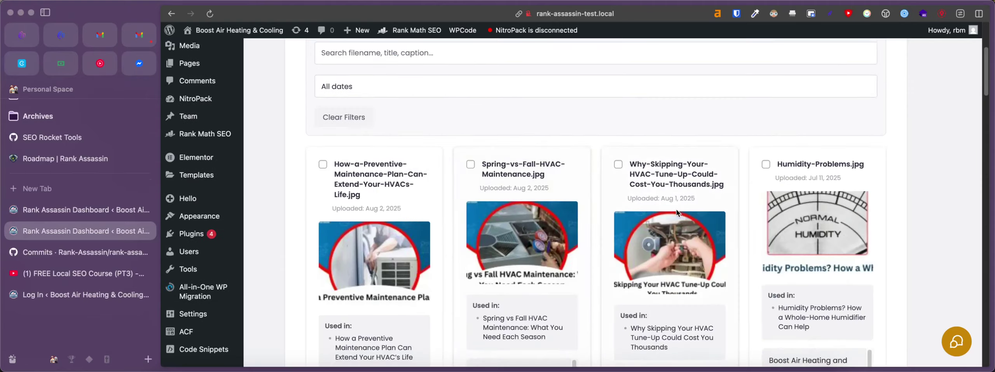
{"action": "scroll", "coordinate": [408, 222], "scroll_direction": "down", "scroll_amount": 1}
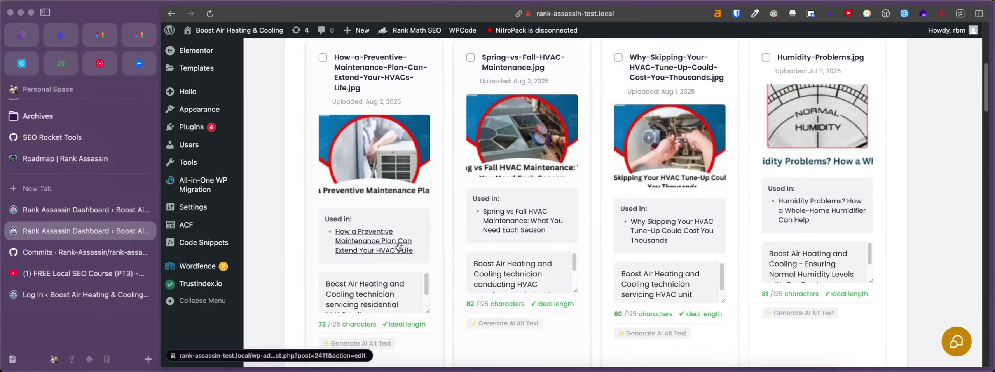
Open the post using the How-a-Preventive-Maintenance-Plan image, follow its permalink and look through the published page
{"action": "left_click", "coordinate": [388, 246]}
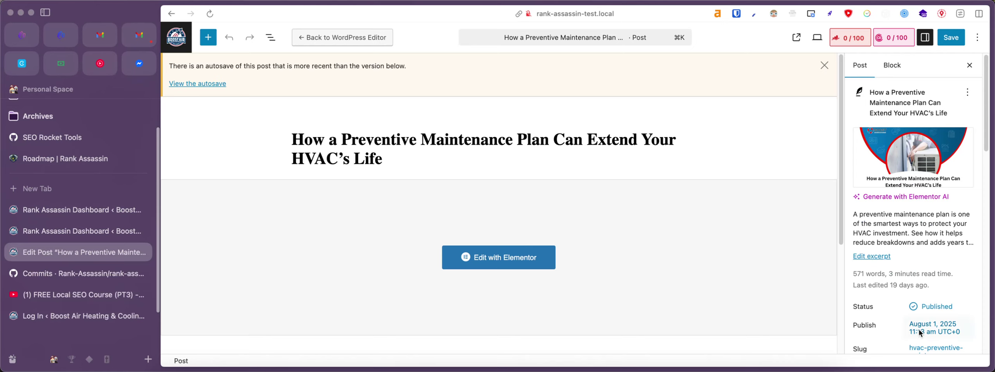
{"action": "scroll", "coordinate": [889, 321], "scroll_direction": "down", "scroll_amount": 1}
{"action": "scroll", "coordinate": [889, 321], "scroll_direction": "down", "scroll_amount": 5}
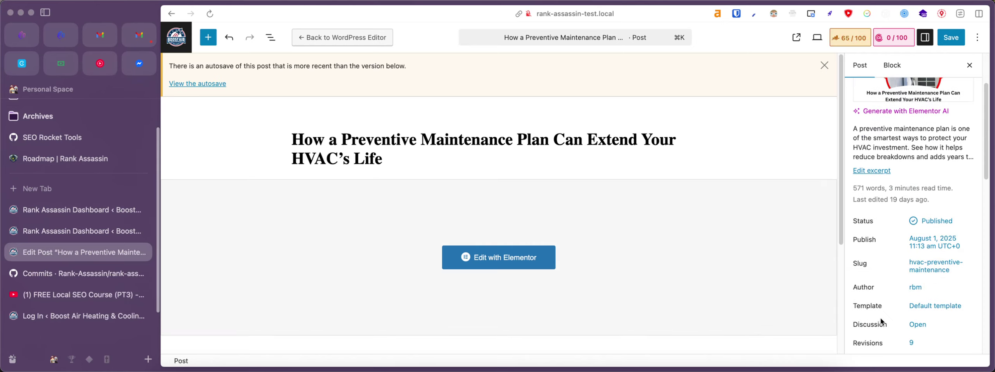
{"action": "left_click", "coordinate": [932, 244]}
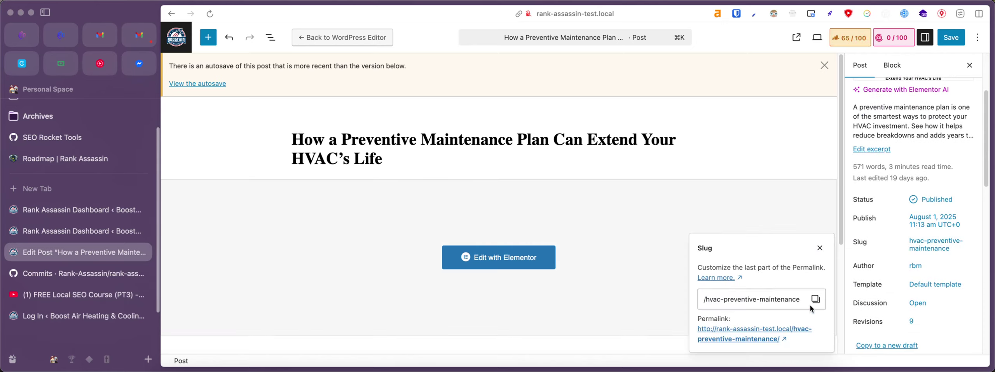
{"action": "left_click", "coordinate": [775, 329]}
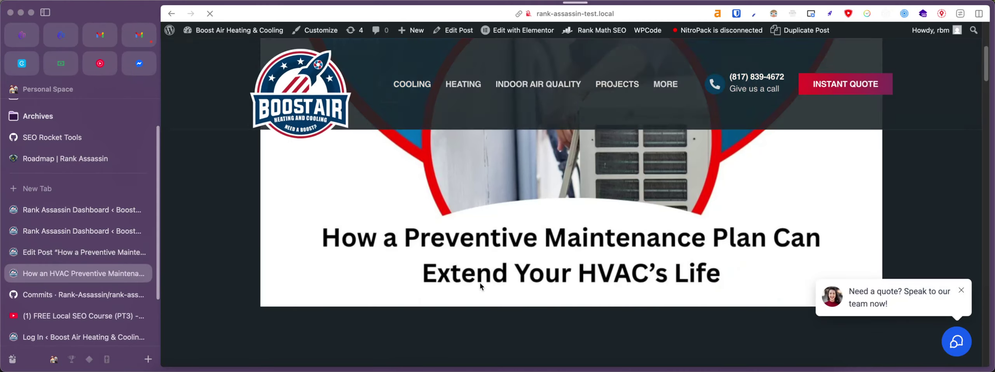
{"action": "scroll", "coordinate": [491, 290], "scroll_direction": "down", "scroll_amount": 5}
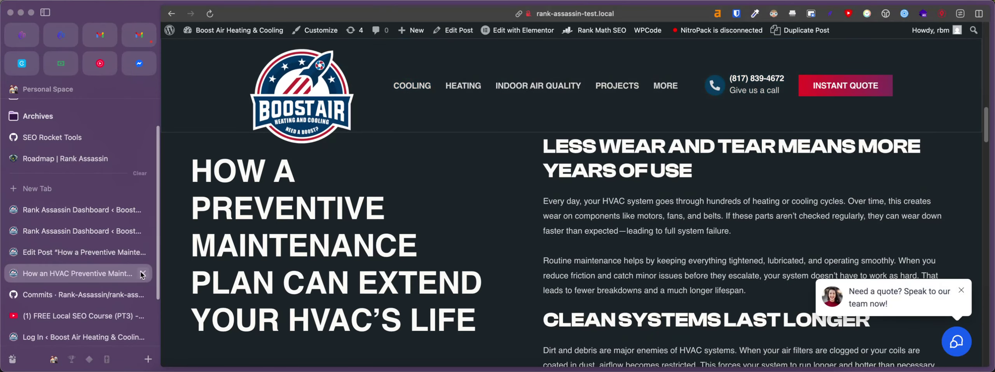
Close the published page and the post editor, leaving the editor without saving, to return to the Alt Text Manager
{"action": "left_click", "coordinate": [143, 274]}
{"action": "left_click", "coordinate": [142, 252]}
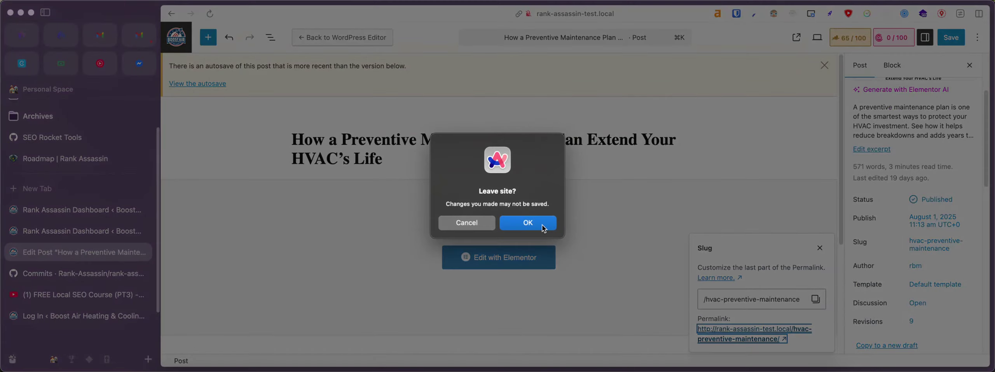
{"action": "left_click", "coordinate": [542, 224]}
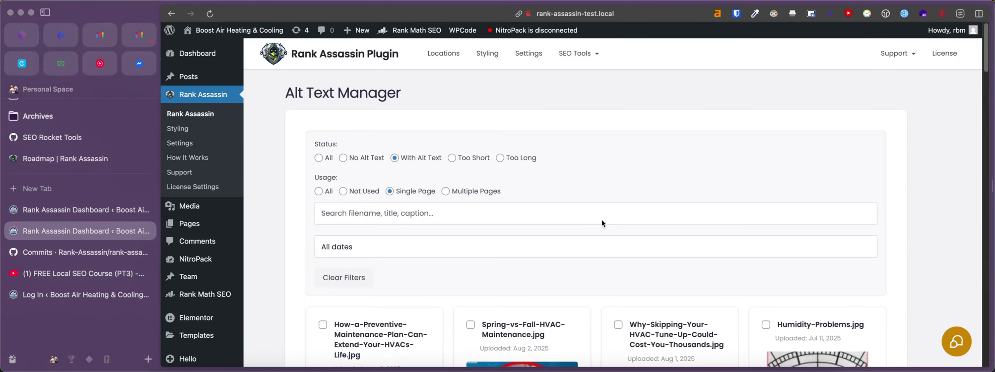
Filter the images by status No Alt Text and usage Not Used
{"action": "scroll", "coordinate": [595, 225], "scroll_direction": "down", "scroll_amount": 3}
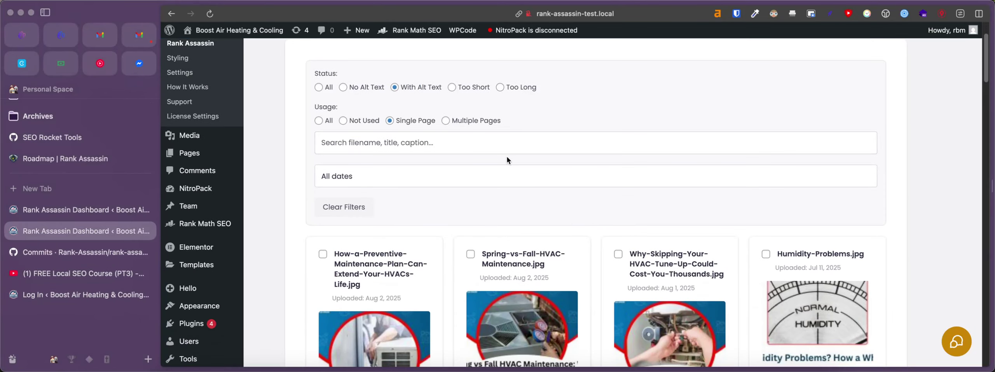
{"action": "left_click", "coordinate": [343, 88]}
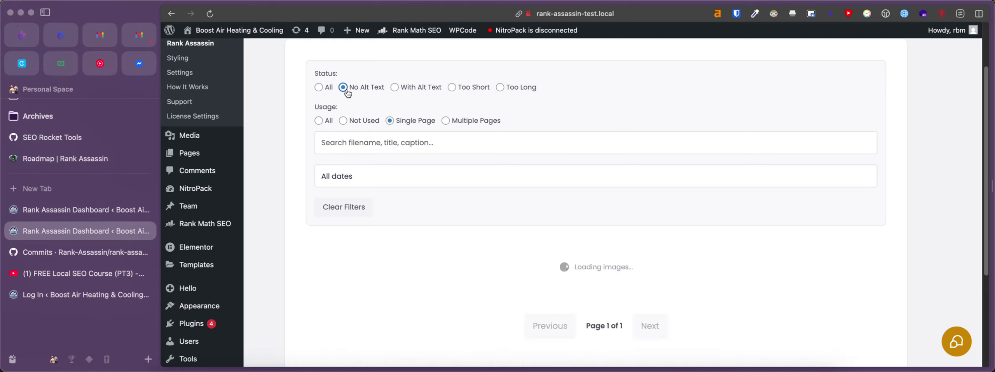
{"action": "left_click", "coordinate": [343, 122]}
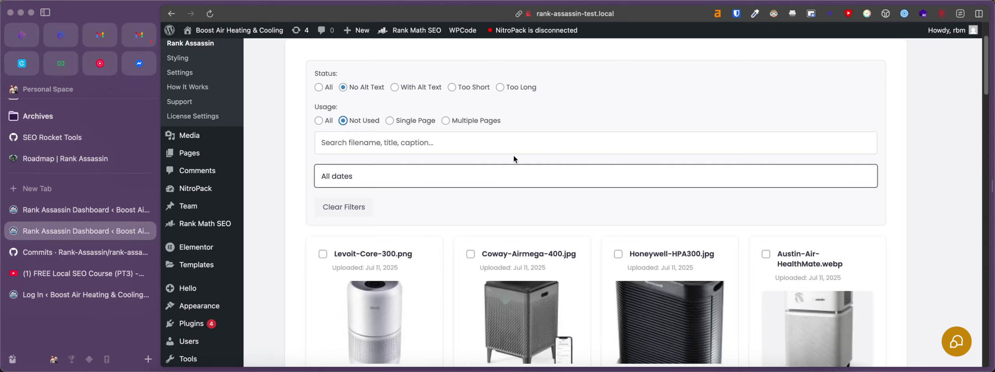
Look through the unused images without alt text, checking their usage warnings, delete options and AI generation notes
{"action": "scroll", "coordinate": [595, 179], "scroll_direction": "down", "scroll_amount": 5}
{"action": "scroll", "coordinate": [460, 204], "scroll_direction": "up", "scroll_amount": 6}
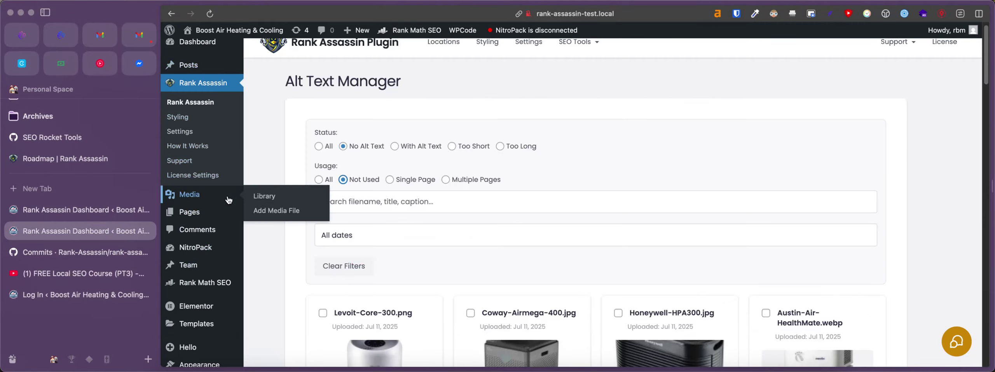
{"action": "scroll", "coordinate": [468, 218], "scroll_direction": "down", "scroll_amount": 7}
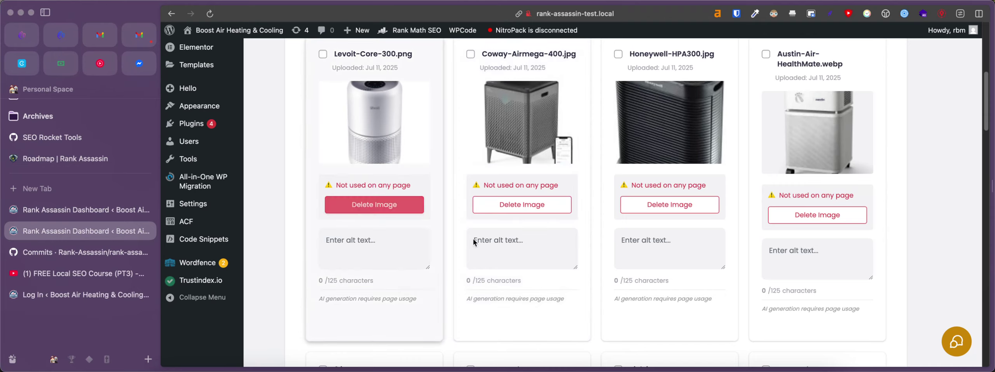
{"action": "scroll", "coordinate": [570, 297], "scroll_direction": "up", "scroll_amount": 8}
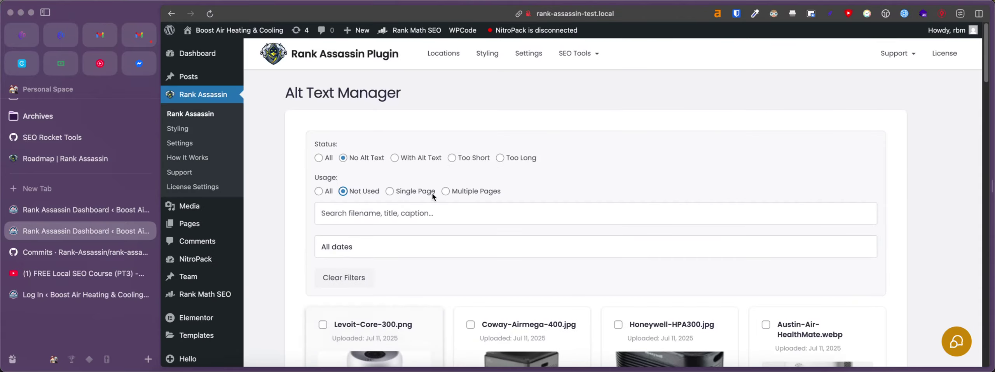
{"action": "scroll", "coordinate": [433, 193], "scroll_direction": "down", "scroll_amount": 2}
{"action": "scroll", "coordinate": [403, 174], "scroll_direction": "down", "scroll_amount": 3}
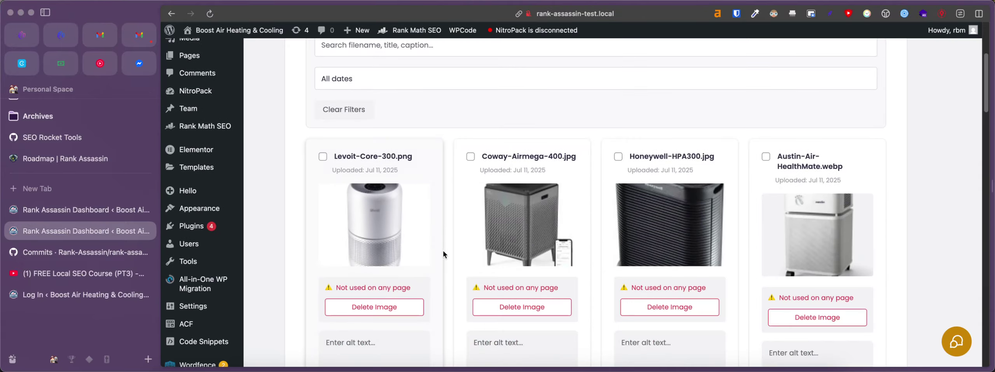
{"action": "scroll", "coordinate": [443, 253], "scroll_direction": "down", "scroll_amount": 2}
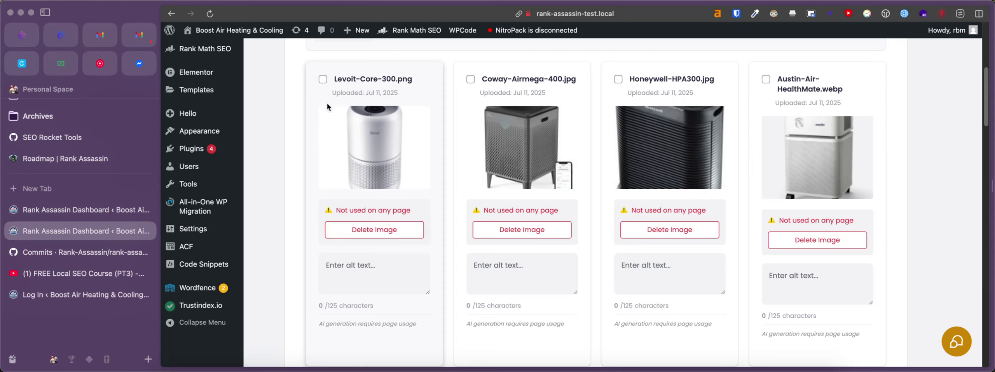
{"action": "scroll", "coordinate": [668, 237], "scroll_direction": "down", "scroll_amount": 10}
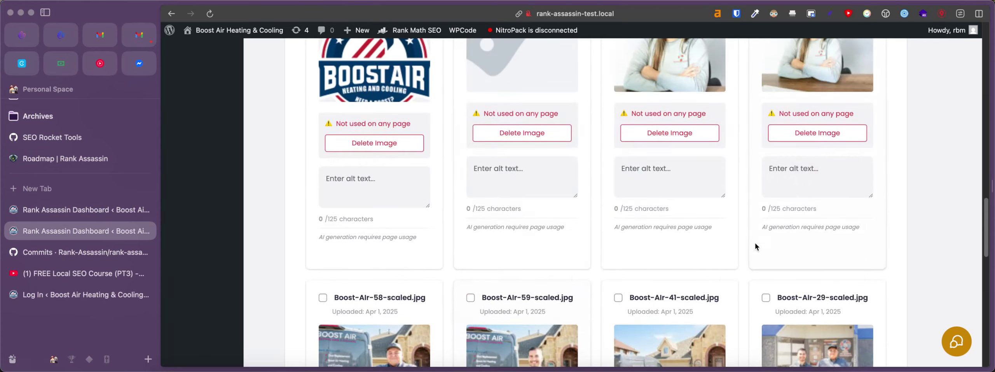
{"action": "scroll", "coordinate": [680, 204], "scroll_direction": "up", "scroll_amount": 2}
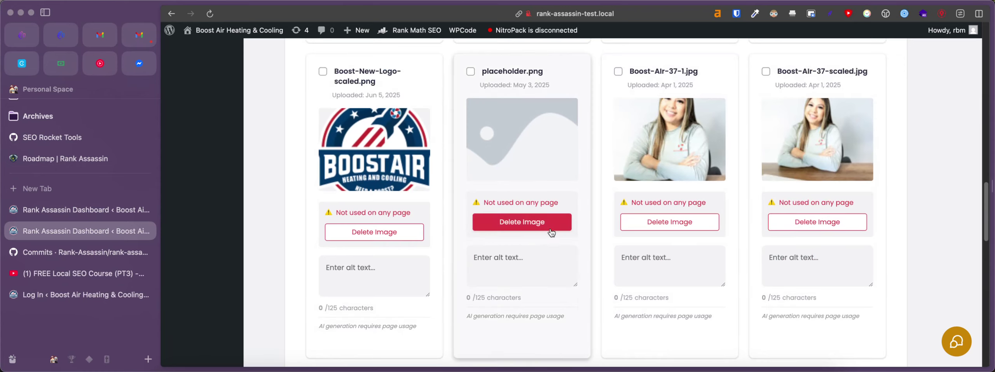
{"action": "scroll", "coordinate": [735, 265], "scroll_direction": "down", "scroll_amount": 2}
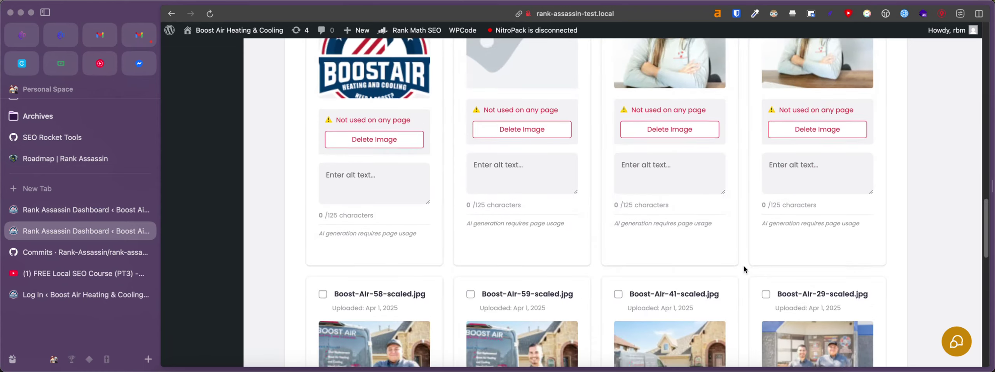
{"action": "scroll", "coordinate": [743, 270], "scroll_direction": "down", "scroll_amount": 5}
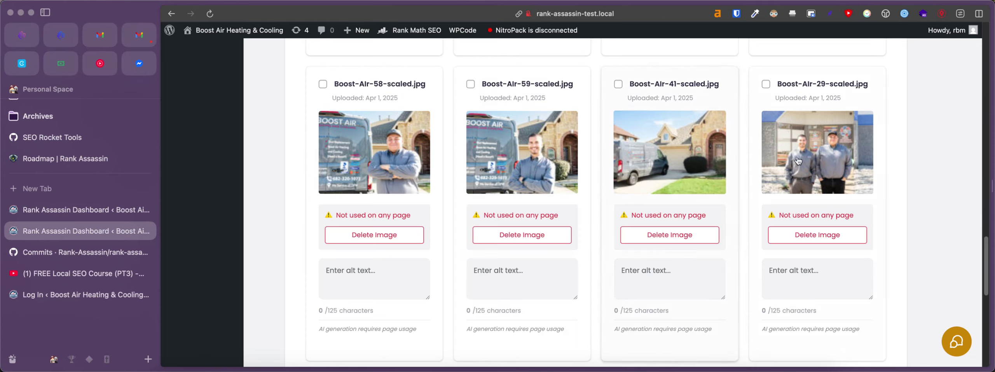
{"action": "scroll", "coordinate": [545, 212], "scroll_direction": "down", "scroll_amount": 2}
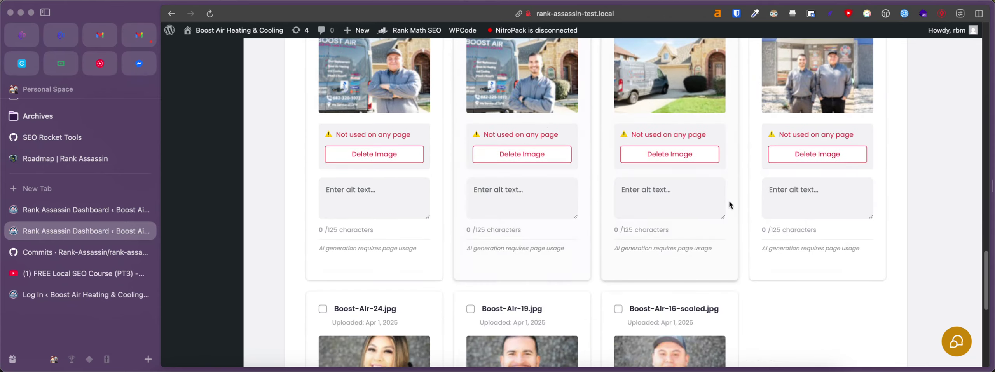
{"action": "left_click_drag", "start_coordinate": [779, 136], "coordinate": [861, 136]}
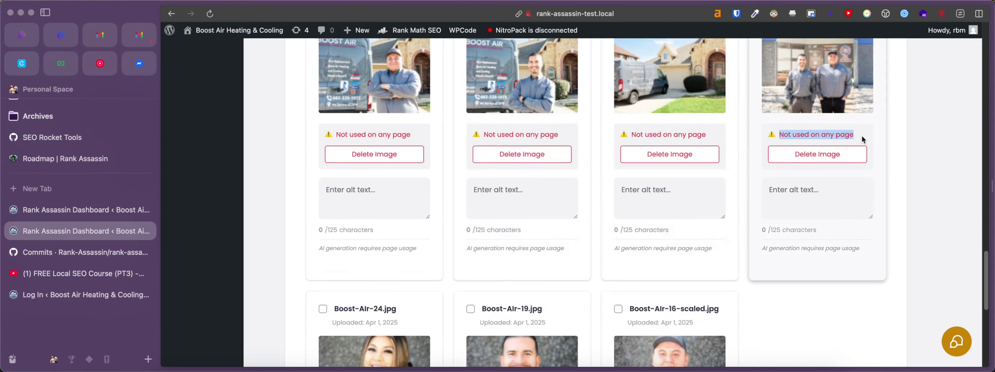
{"action": "scroll", "coordinate": [544, 252], "scroll_direction": "down", "scroll_amount": 4}
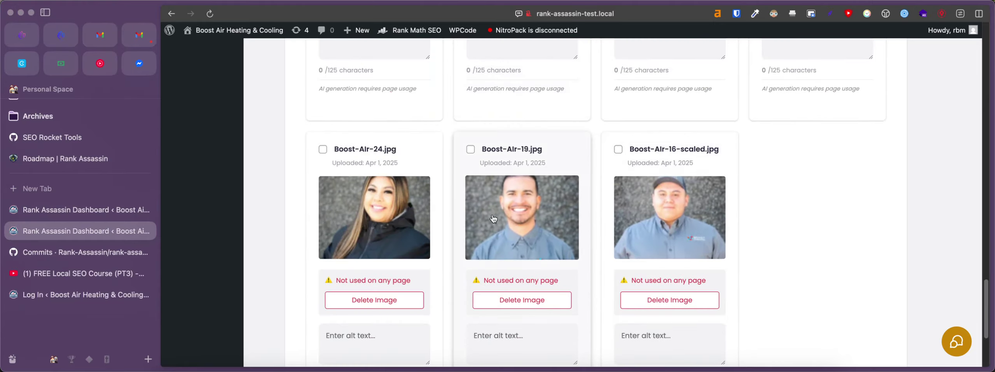
{"action": "scroll", "coordinate": [536, 210], "scroll_direction": "up", "scroll_amount": 15}
{"action": "scroll", "coordinate": [541, 215], "scroll_direction": "up", "scroll_amount": 2}
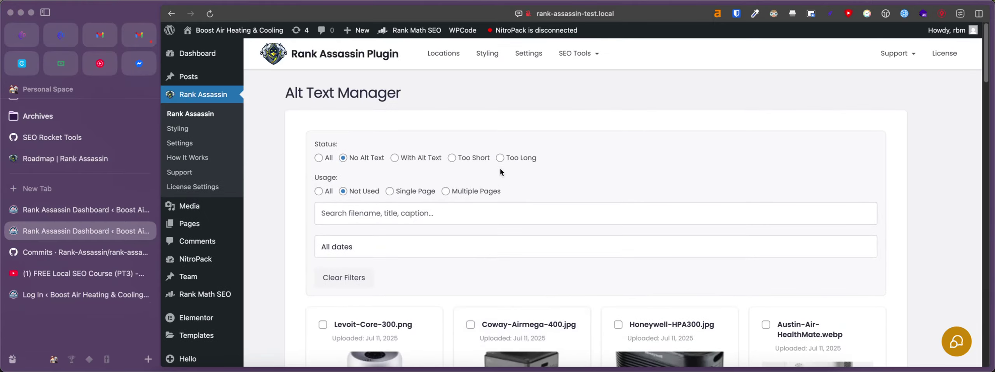
Filter the images by status Too Short and usage Single Page
{"action": "left_click", "coordinate": [452, 159]}
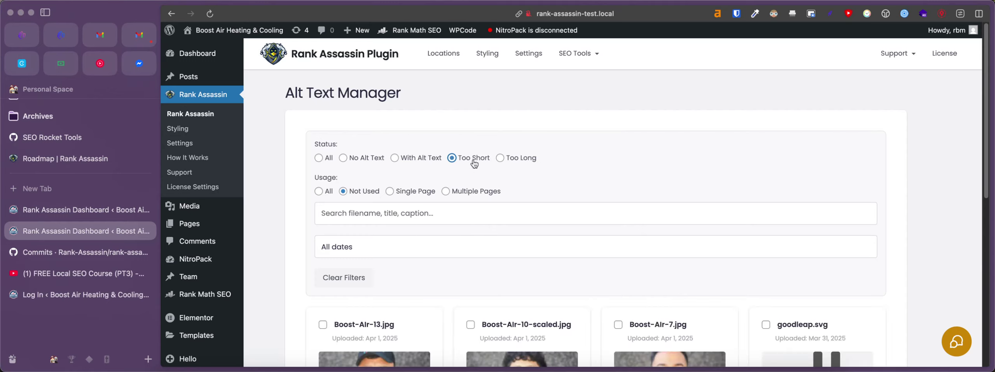
{"action": "left_click", "coordinate": [389, 191]}
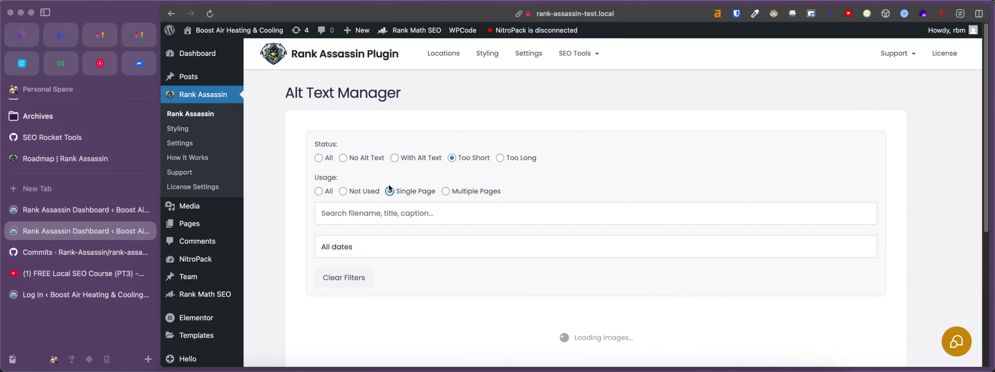
Filter the images by usage Multiple Pages and status No Alt Text, and look over the matching images
{"action": "scroll", "coordinate": [476, 200], "scroll_direction": "down", "scroll_amount": 2}
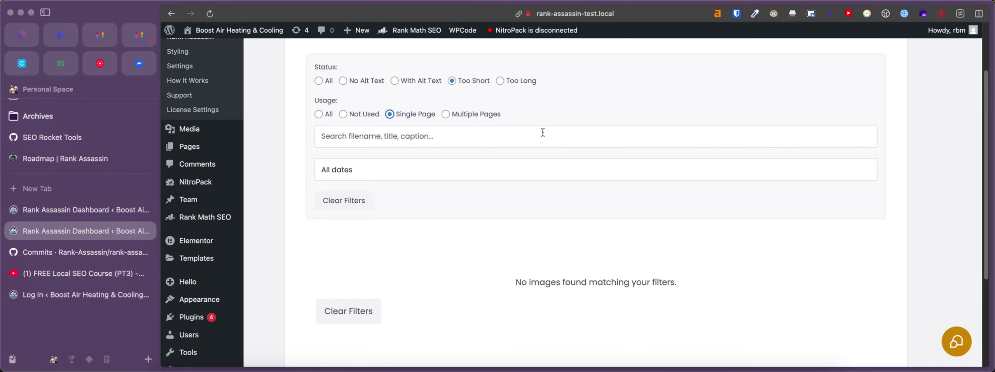
{"action": "left_click", "coordinate": [447, 116]}
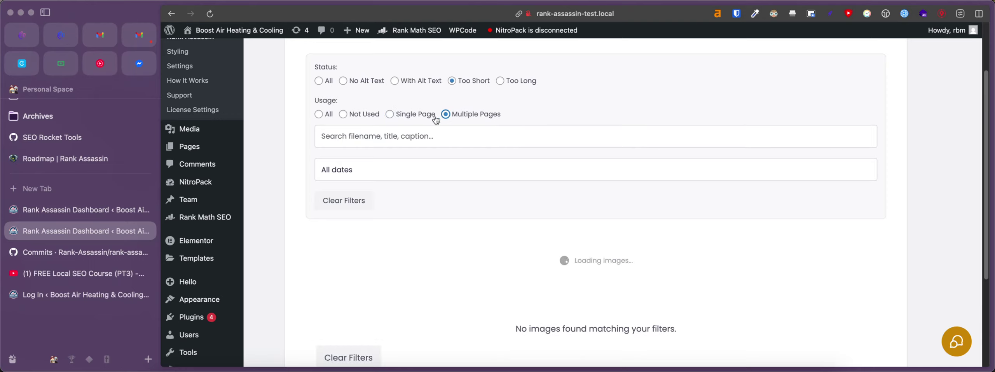
{"action": "left_click", "coordinate": [367, 81]}
{"action": "scroll", "coordinate": [517, 171], "scroll_direction": "down", "scroll_amount": 5}
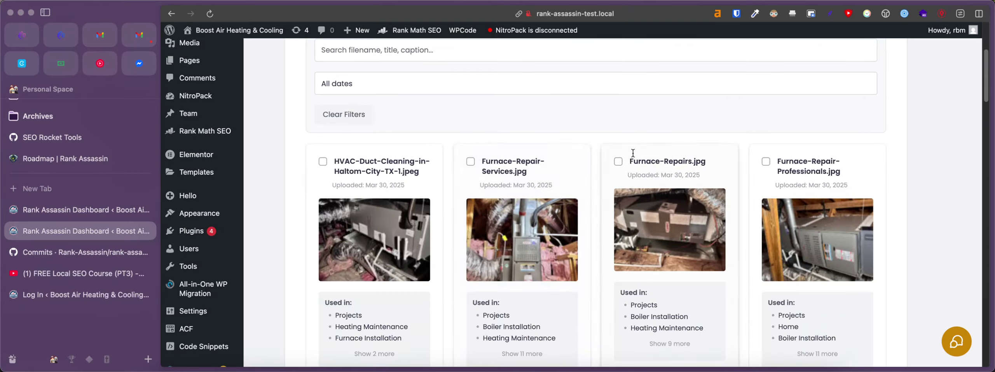
{"action": "scroll", "coordinate": [443, 197], "scroll_direction": "up", "scroll_amount": 5}
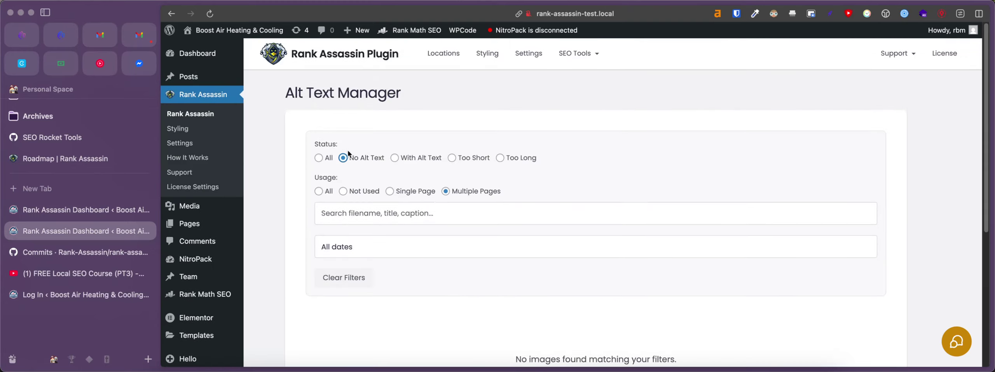
Set the status filter to All and look through the images used on multiple pages
{"action": "left_click", "coordinate": [318, 157]}
{"action": "scroll", "coordinate": [598, 204], "scroll_direction": "down", "scroll_amount": 3}
{"action": "scroll", "coordinate": [588, 212], "scroll_direction": "up", "scroll_amount": 1}
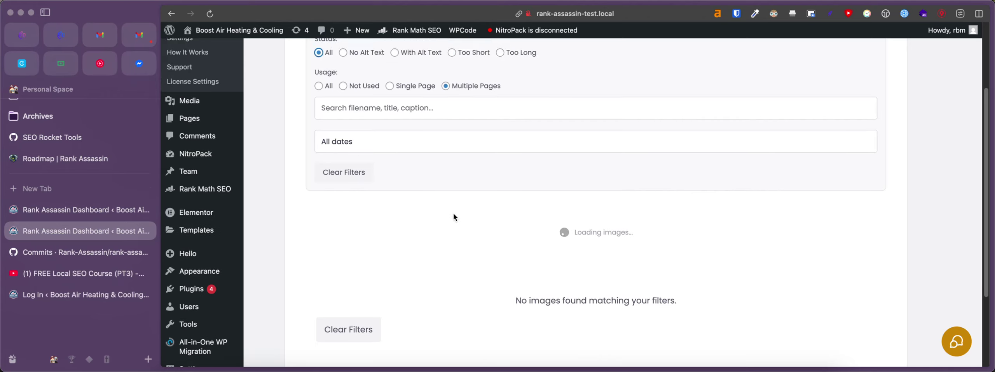
{"action": "scroll", "coordinate": [451, 218], "scroll_direction": "down", "scroll_amount": 5}
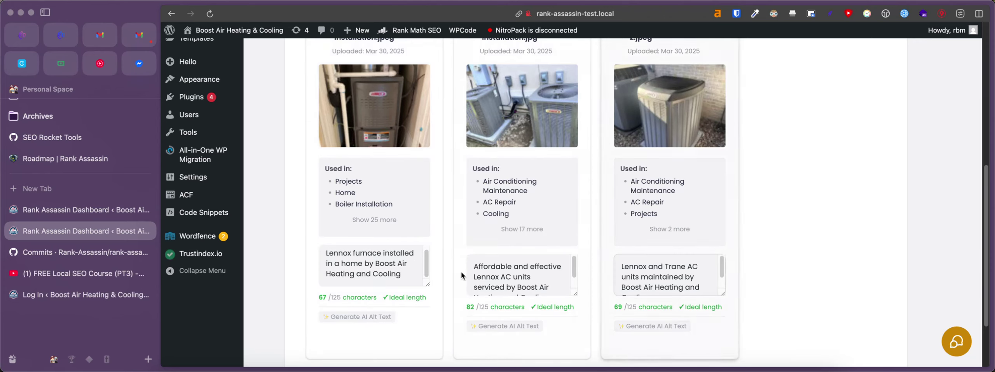
{"action": "scroll", "coordinate": [393, 317], "scroll_direction": "down", "scroll_amount": 1}
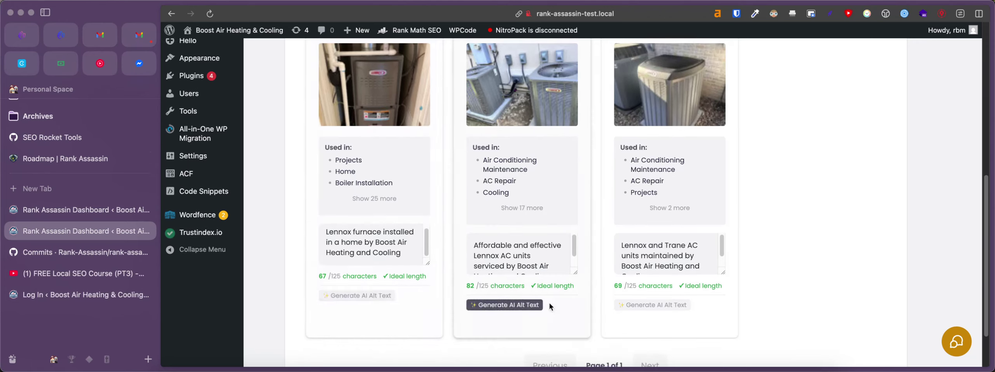
Enlarge the Professional-Furnace-Installation image's alt text box, highlight its text, and review the neighbouring images' alt texts
{"action": "left_click_drag", "start_coordinate": [425, 264], "coordinate": [426, 271]}
{"action": "scroll", "coordinate": [382, 114], "scroll_direction": "up", "scroll_amount": 1}
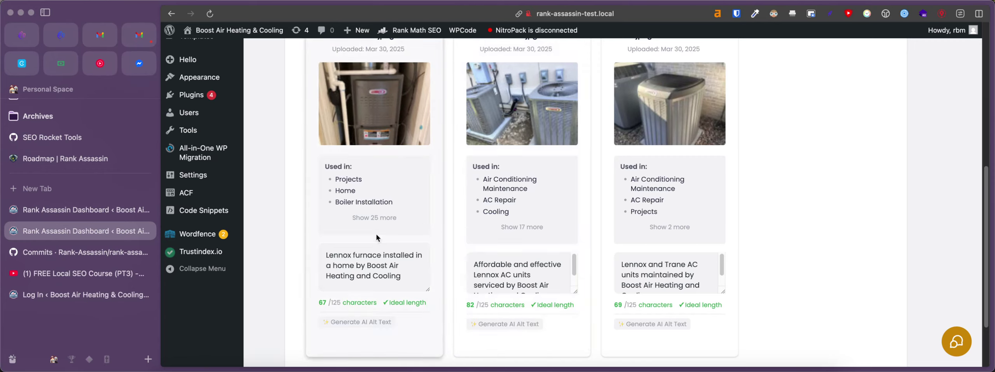
{"action": "left_click_drag", "start_coordinate": [402, 277], "coordinate": [319, 259]}
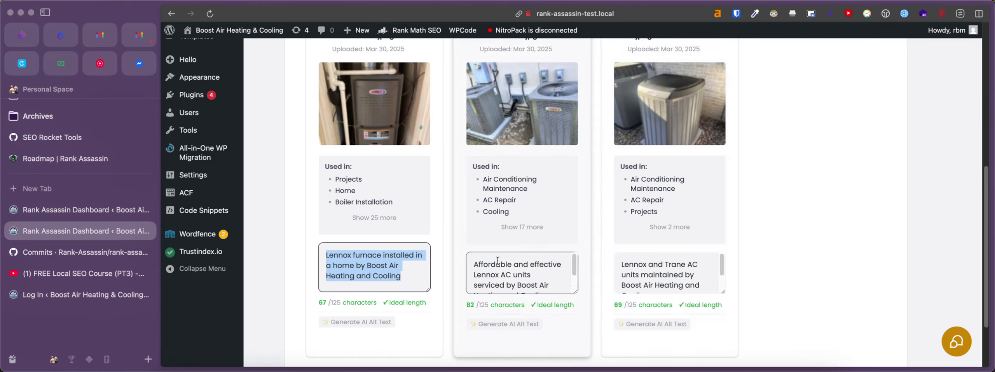
{"action": "scroll", "coordinate": [497, 279], "scroll_direction": "up", "scroll_amount": 4}
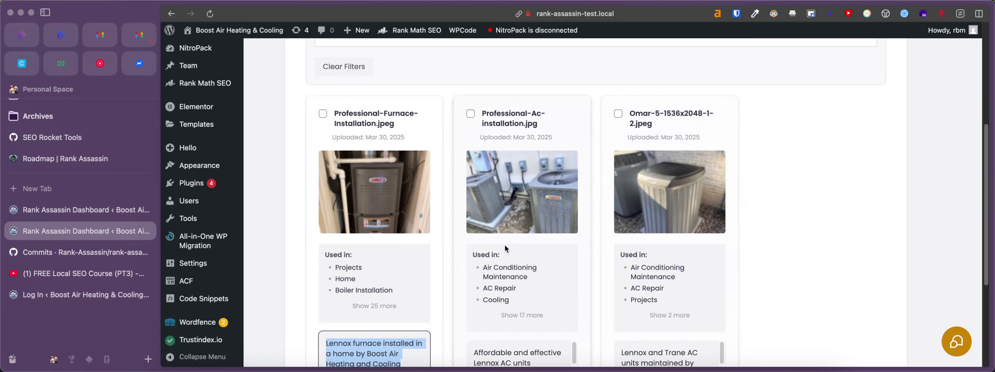
{"action": "scroll", "coordinate": [504, 246], "scroll_direction": "down", "scroll_amount": 4}
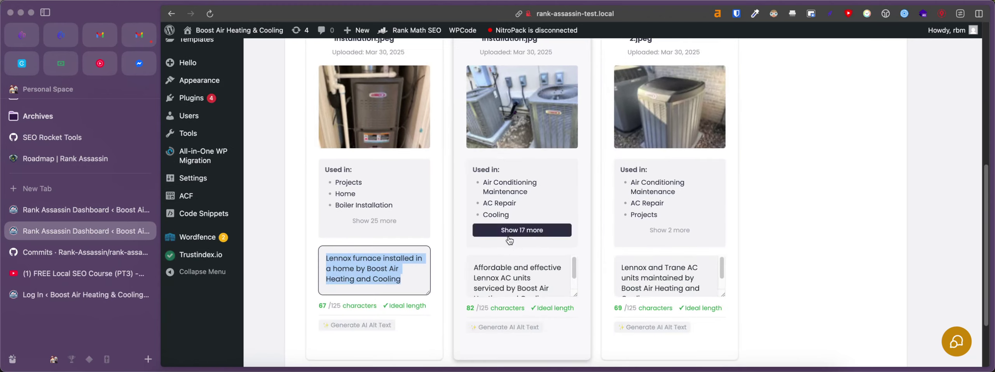
{"action": "left_click", "coordinate": [574, 277]}
{"action": "scroll", "coordinate": [690, 254], "scroll_direction": "up", "scroll_amount": 1}
{"action": "scroll", "coordinate": [689, 254], "scroll_direction": "up", "scroll_amount": 10}
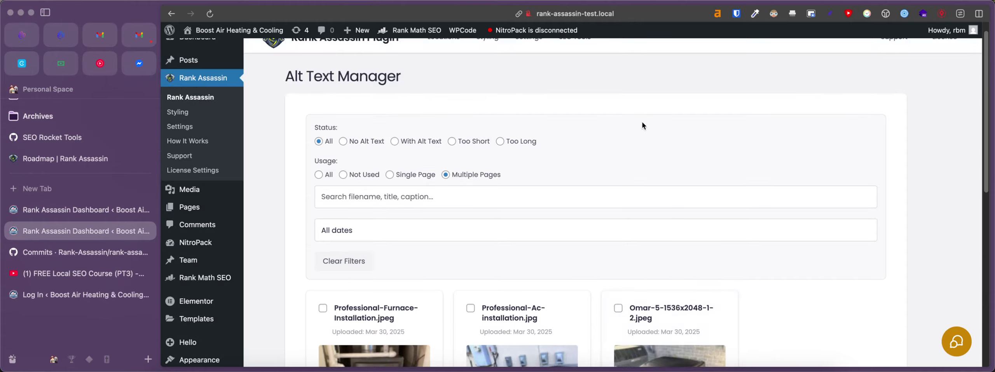
Filter the images by status No Alt Text and show the list of available SEO tools
{"action": "left_click", "coordinate": [369, 143]}
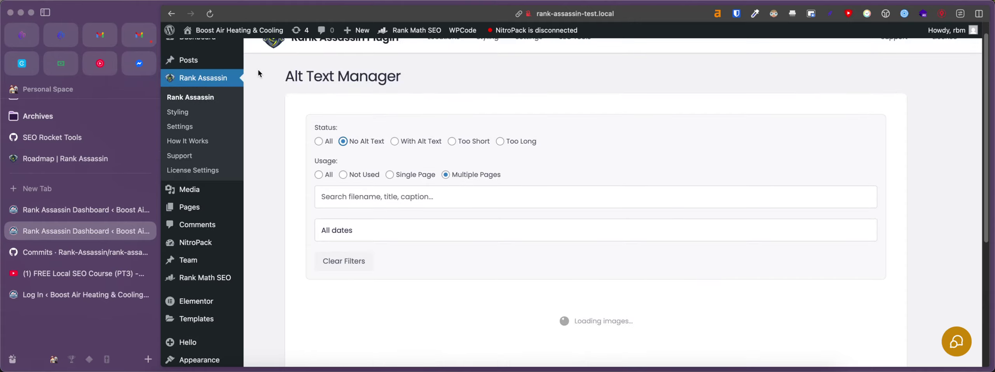
{"action": "left_click_drag", "start_coordinate": [262, 69], "coordinate": [439, 77]}
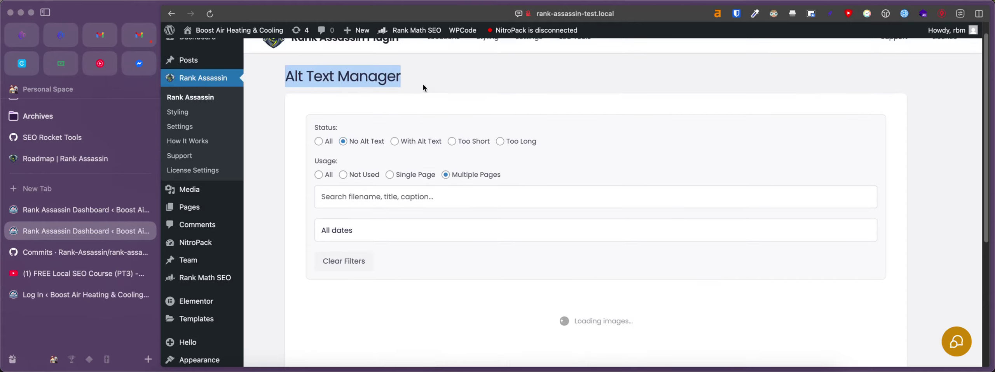
{"action": "left_click", "coordinate": [606, 92]}
{"action": "scroll", "coordinate": [600, 78], "scroll_direction": "up", "scroll_amount": 1}
{"action": "left_click", "coordinate": [596, 61]}
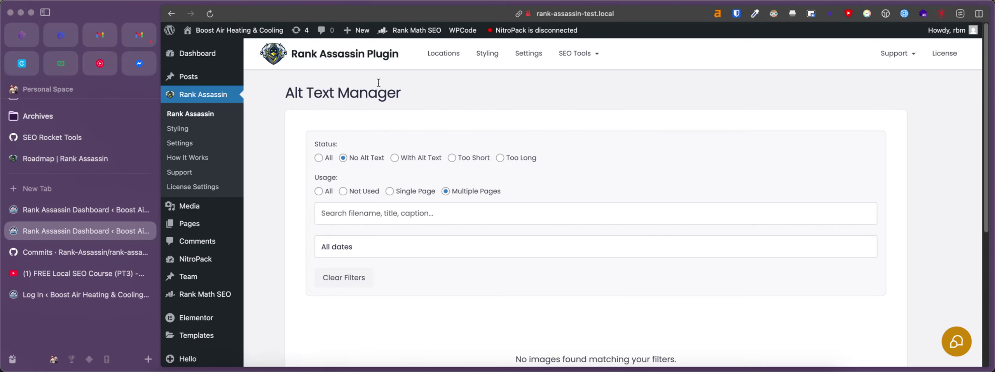
{"action": "mouse_move", "coordinate": [591, 59]}
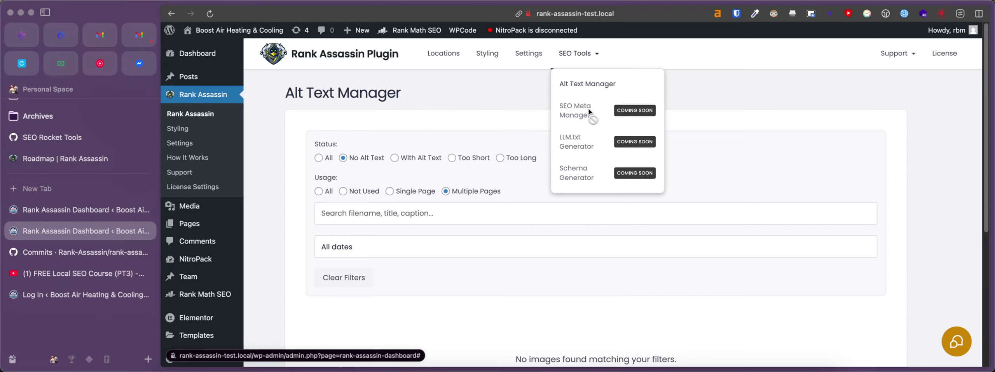
Open the Locations List and look through the locations and their page generation status
{"action": "left_click", "coordinate": [443, 54]}
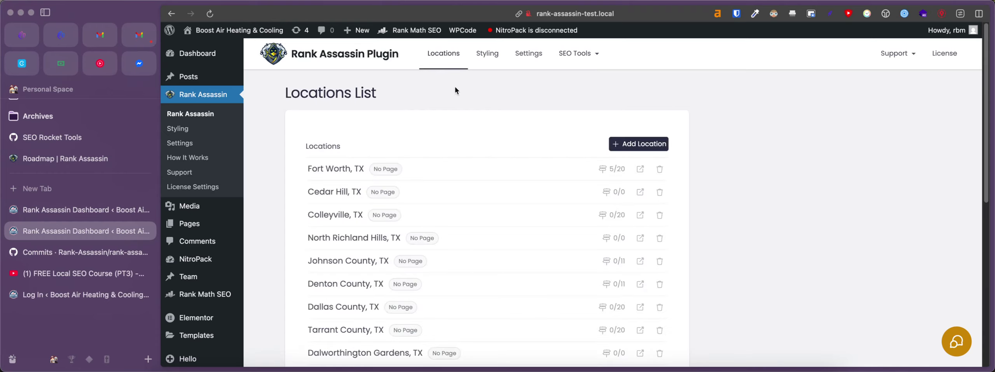
{"action": "scroll", "coordinate": [463, 105], "scroll_direction": "down", "scroll_amount": 3}
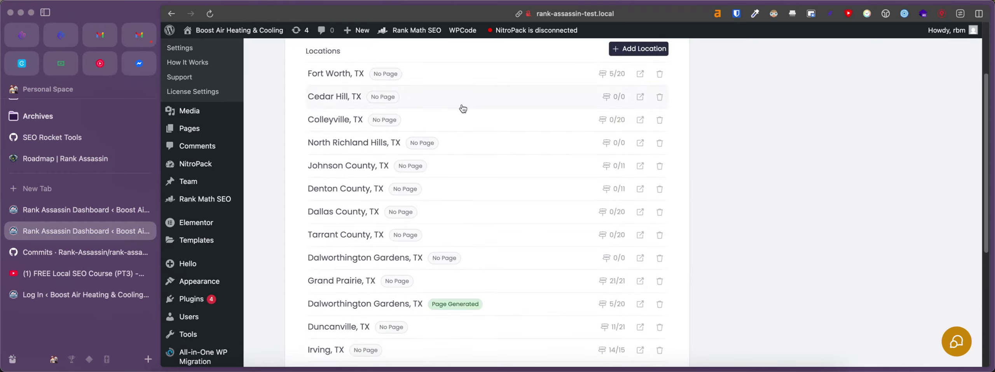
{"action": "scroll", "coordinate": [463, 108], "scroll_direction": "up", "scroll_amount": 3}
{"action": "scroll", "coordinate": [444, 142], "scroll_direction": "down", "scroll_amount": 10}
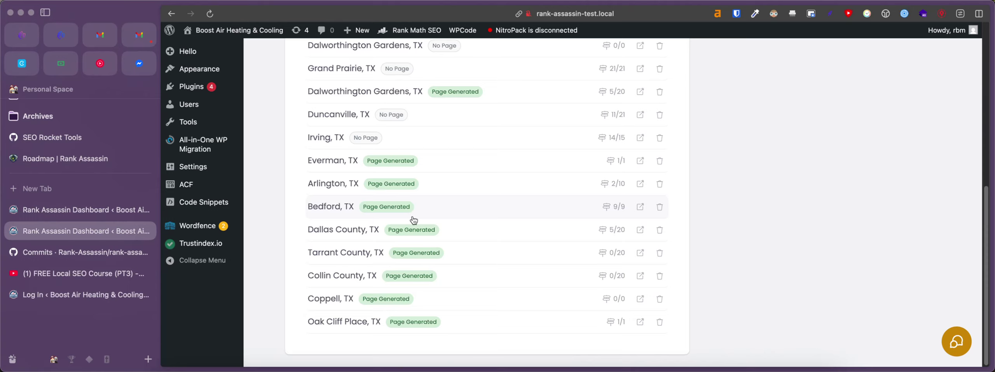
{"action": "scroll", "coordinate": [456, 181], "scroll_direction": "up", "scroll_amount": 10}
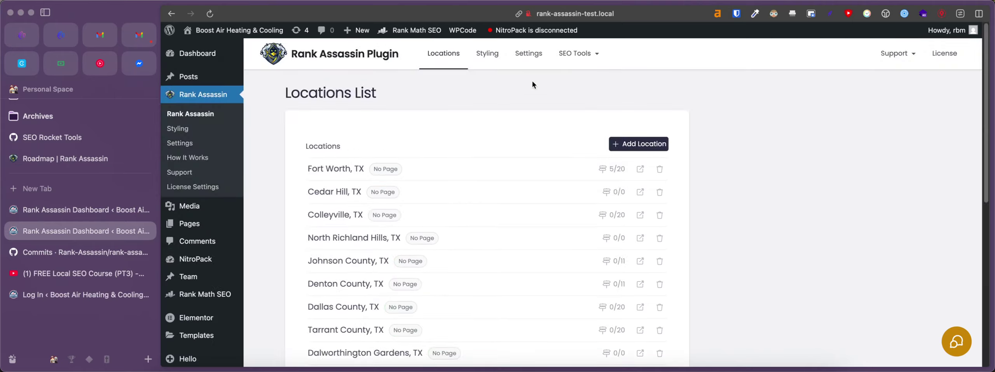
View the plugin's Settings page and return to the Alt Text Manager
{"action": "left_click", "coordinate": [539, 55]}
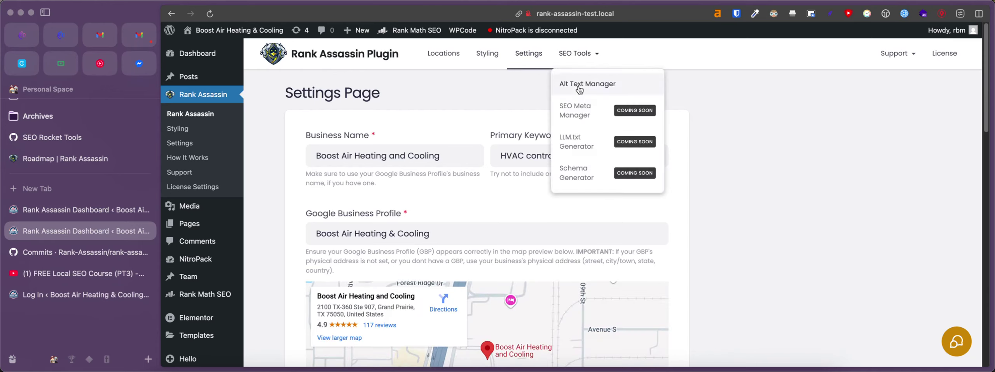
{"action": "left_click", "coordinate": [579, 85]}
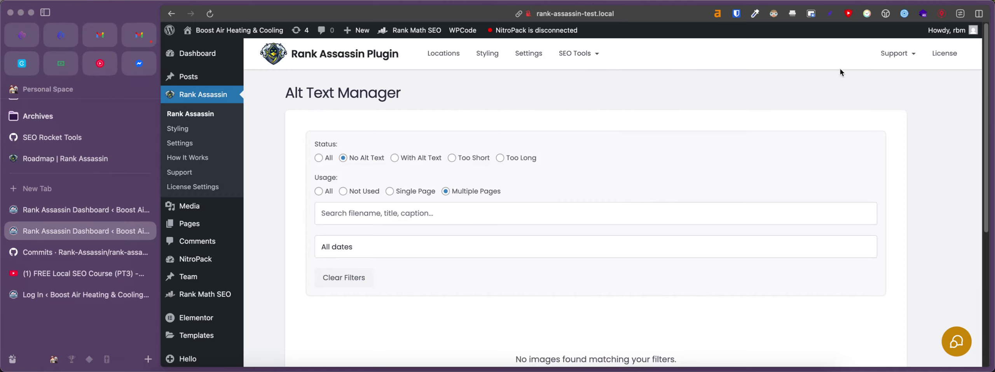
Open the feature request board from the plugin's support options and look through the Product Roadmap and recent updates
{"action": "mouse_move", "coordinate": [894, 60]}
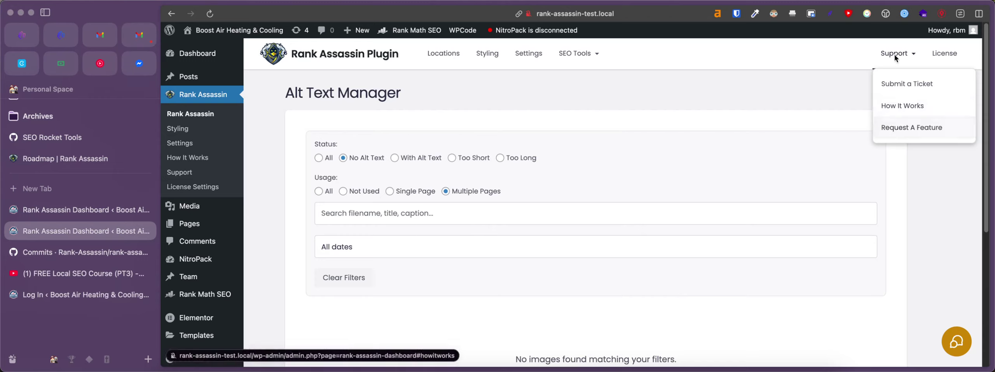
{"action": "left_click", "coordinate": [898, 132]}
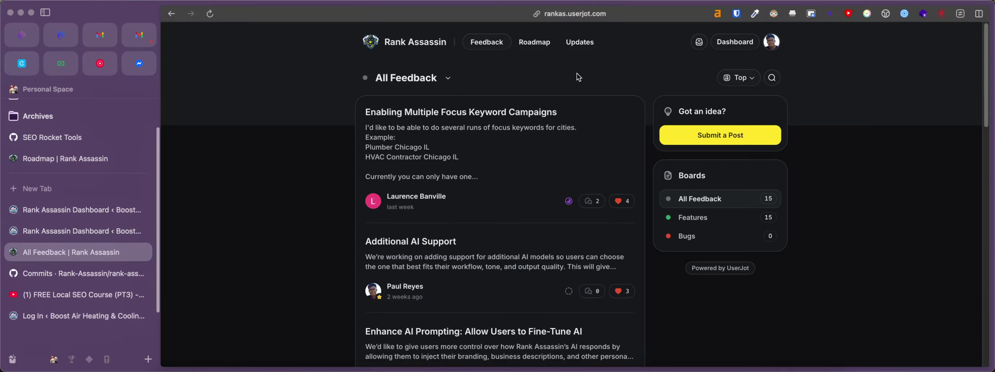
{"action": "left_click", "coordinate": [534, 42]}
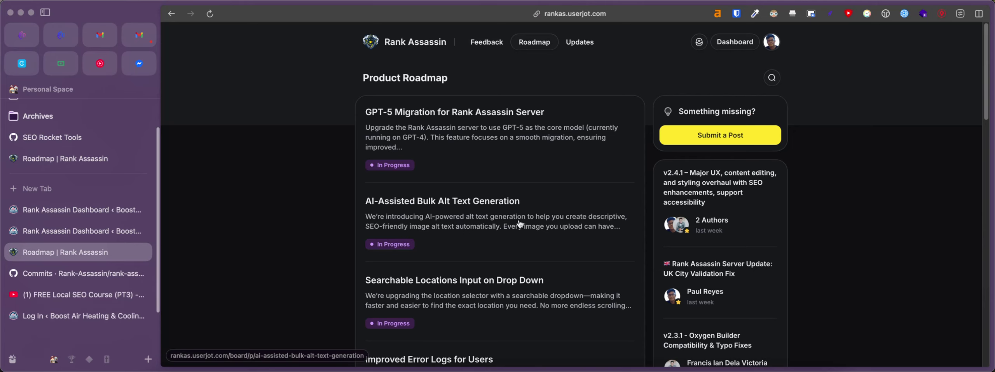
{"action": "scroll", "coordinate": [525, 228], "scroll_direction": "down", "scroll_amount": 1}
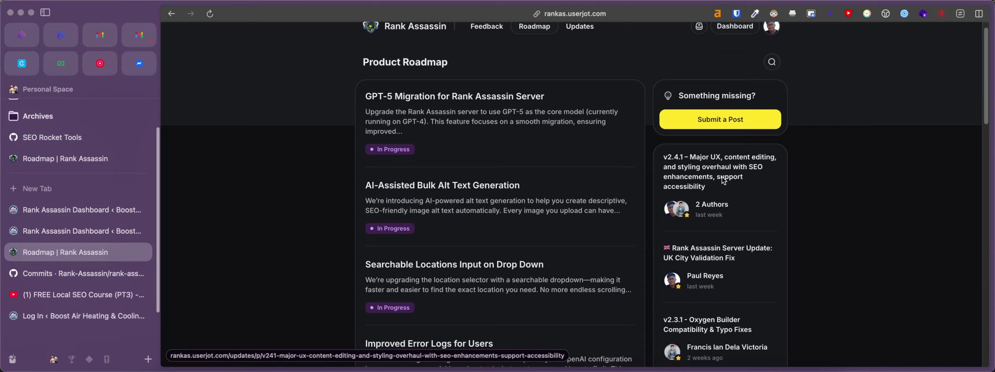
{"action": "scroll", "coordinate": [718, 182], "scroll_direction": "down", "scroll_amount": 5}
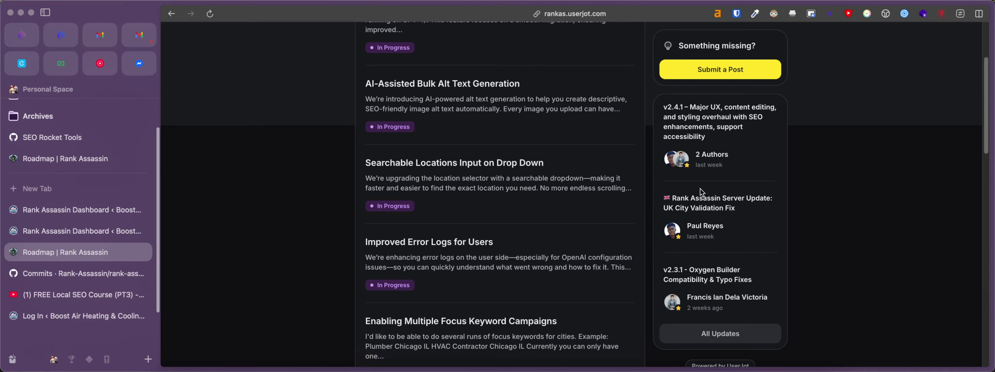
Read the v2.4.1 release update on UX, content editing and styling, and return to the roadmap
{"action": "left_click", "coordinate": [707, 133]}
{"action": "scroll", "coordinate": [622, 219], "scroll_direction": "down", "scroll_amount": 10}
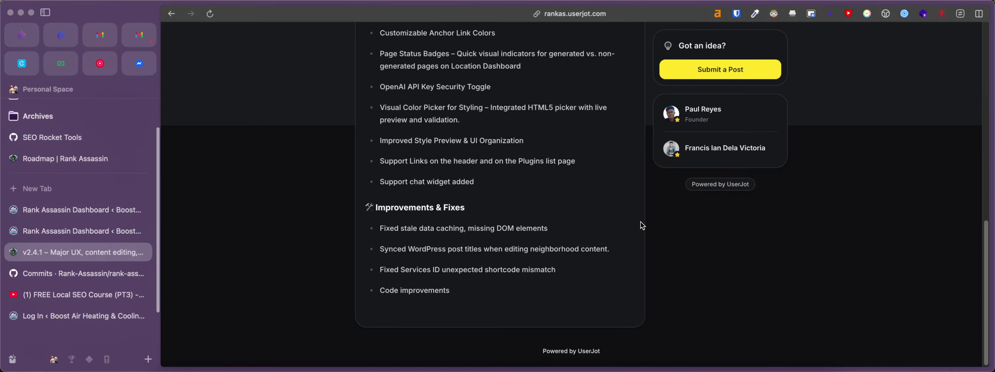
{"action": "scroll", "coordinate": [657, 225], "scroll_direction": "up", "scroll_amount": 15}
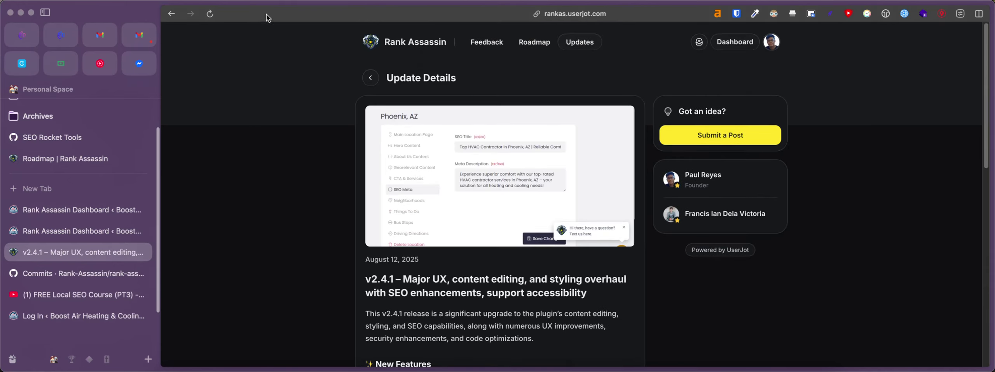
{"action": "left_click", "coordinate": [172, 14]}
View the blank feature submission form, close it without submitting, and look through the roadmap entries
{"action": "left_click", "coordinate": [714, 135]}
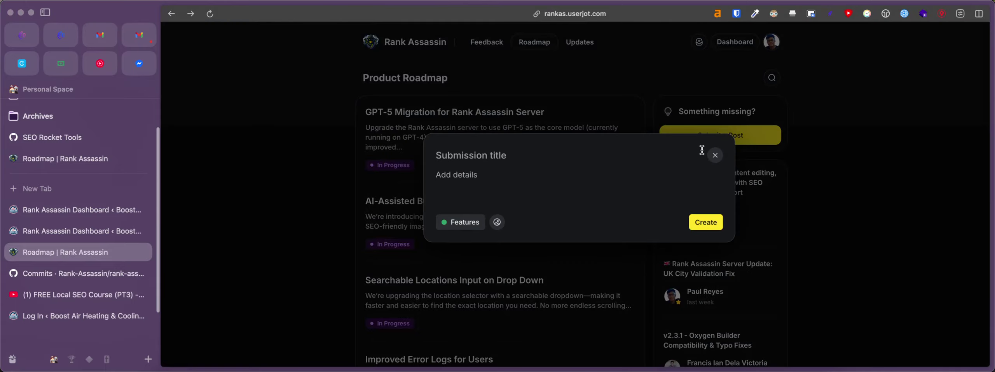
{"action": "left_click", "coordinate": [715, 155]}
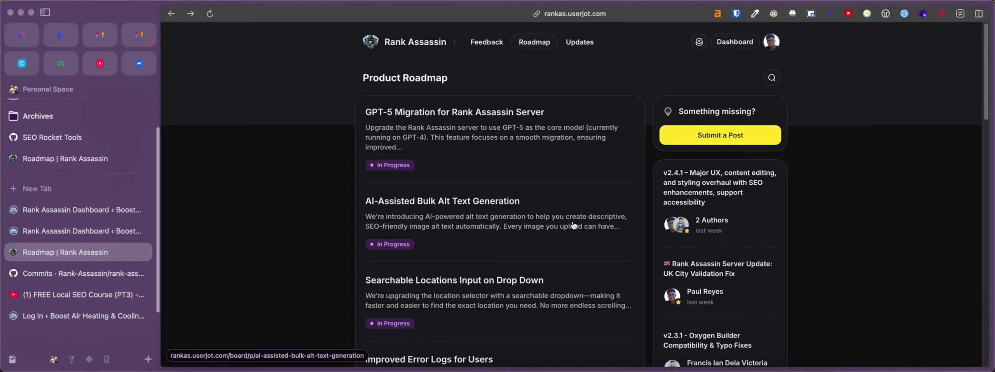
{"action": "scroll", "coordinate": [575, 226], "scroll_direction": "down", "scroll_amount": 10}
{"action": "scroll", "coordinate": [583, 228], "scroll_direction": "up", "scroll_amount": 10}
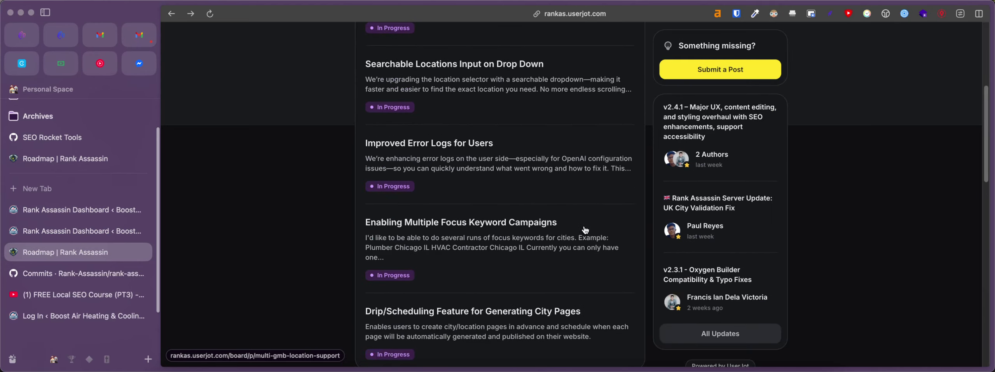